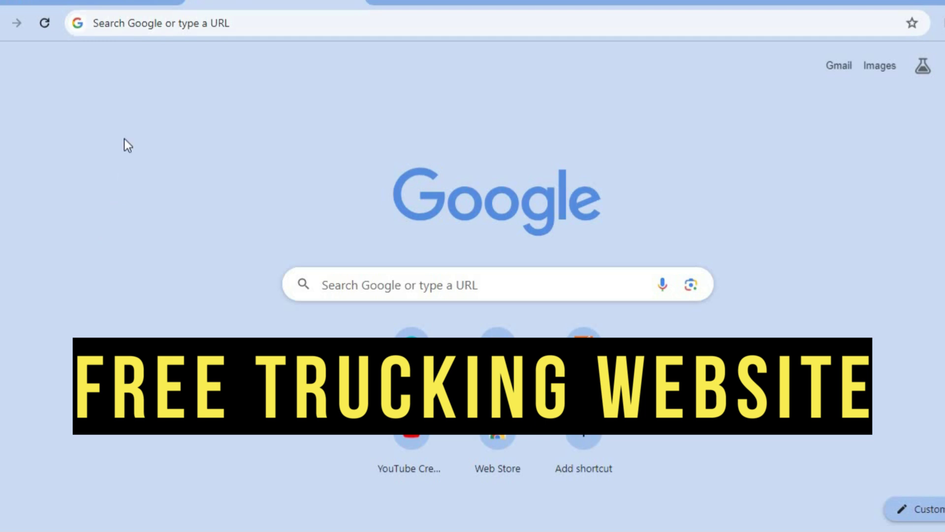
# - Switch to the Wix Sites dashboard tab in Chrome
pyautogui.click(95, 2)
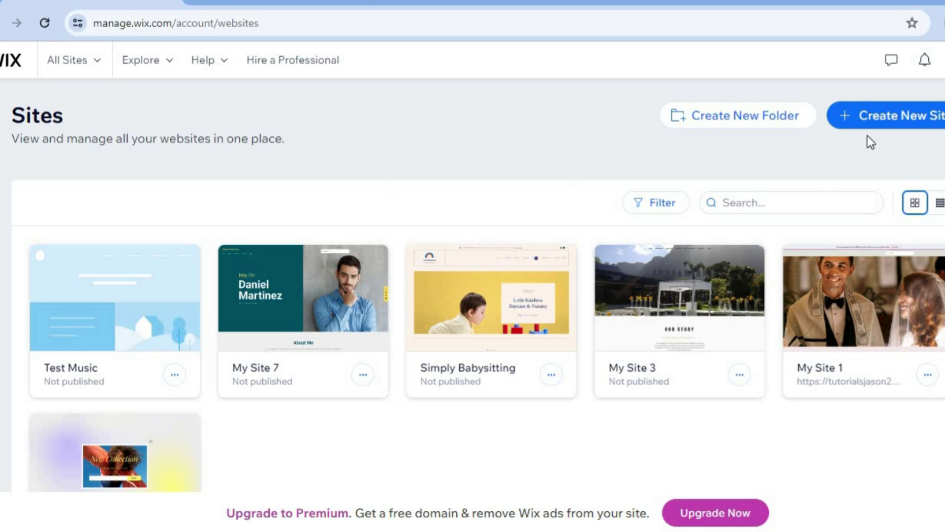
# - Create a new site and choose to set it up without AI
pyautogui.click(873, 123)
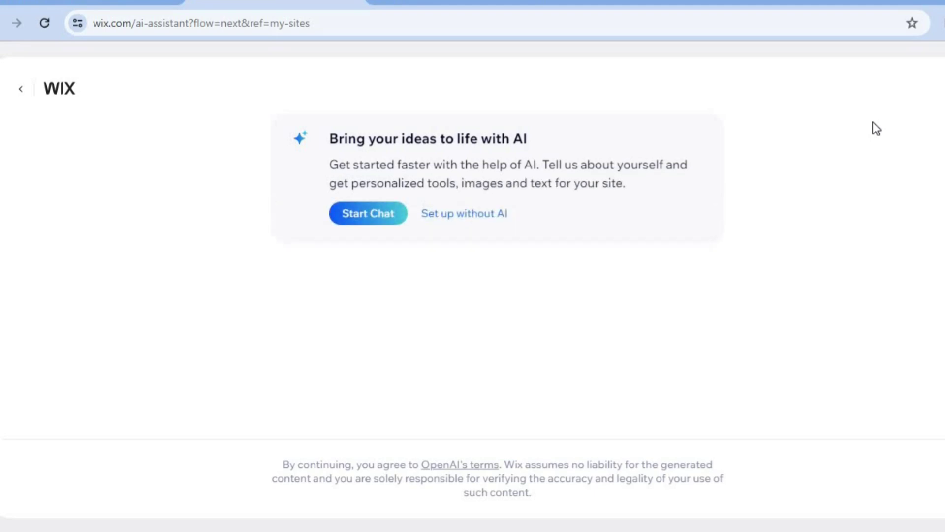
pyautogui.click(482, 223)
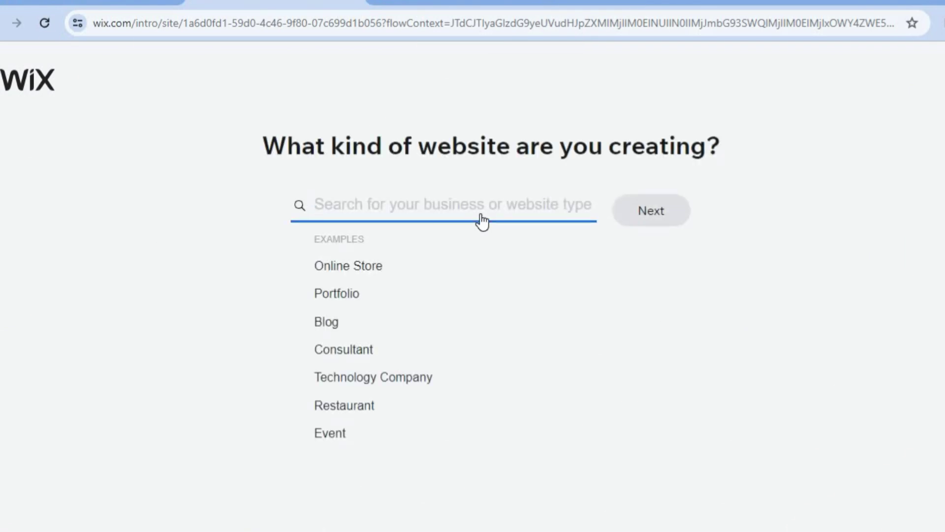
# - Search 'trucking' and pick the Trucking suggestion as the website type
pyautogui.write('trucking')
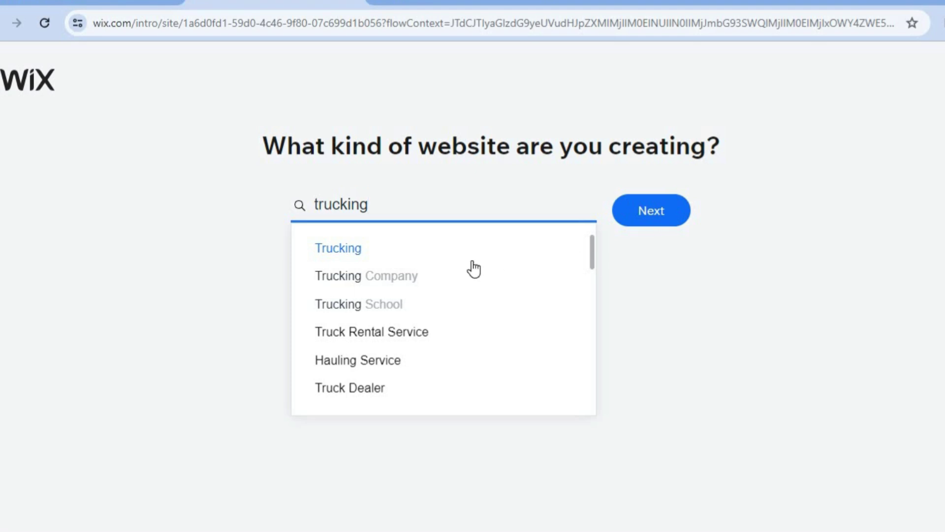
pyautogui.scroll(-2, 598, 265)
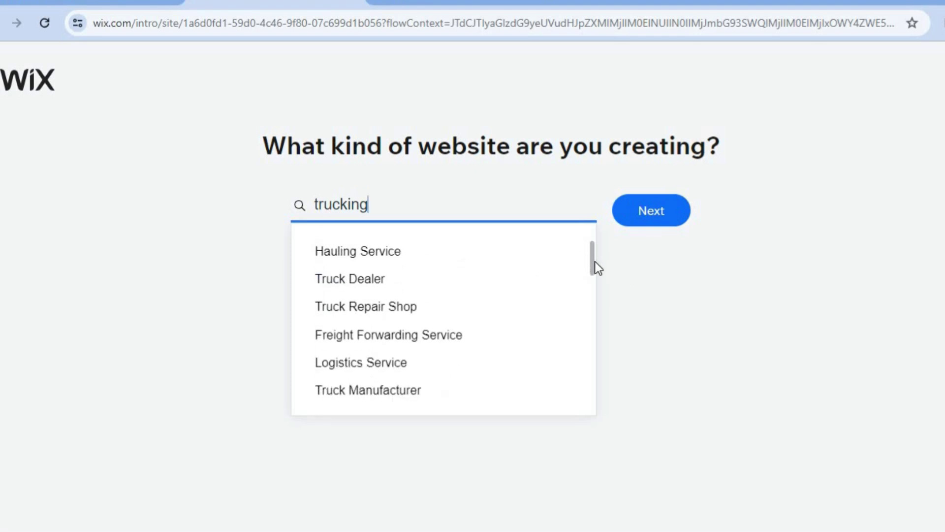
pyautogui.scroll(-1, 598, 268)
pyautogui.scroll(-3, 594, 264)
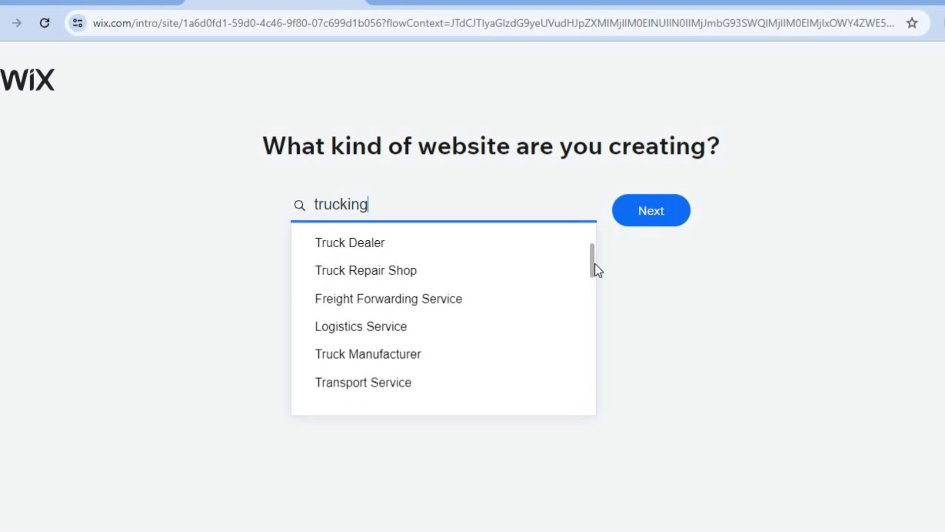
pyautogui.scroll(-2, 594, 268)
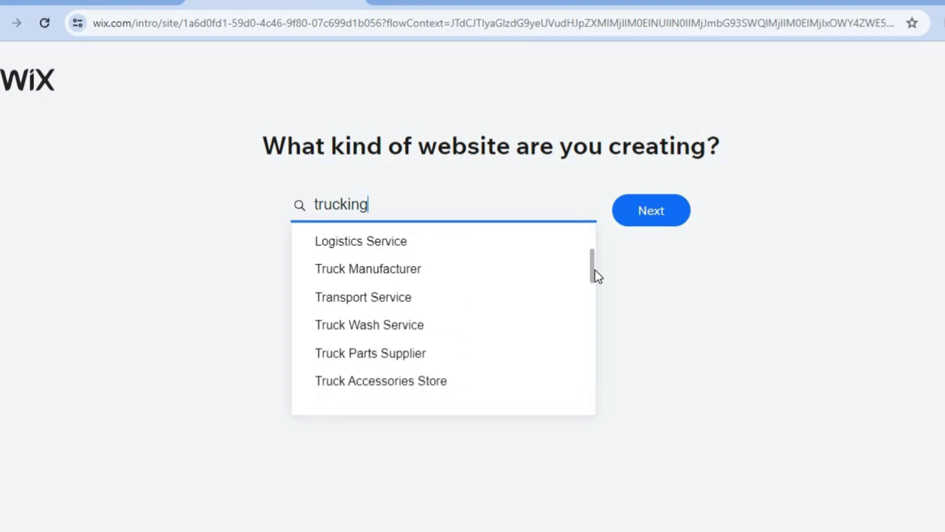
pyautogui.scroll(-2, 595, 270)
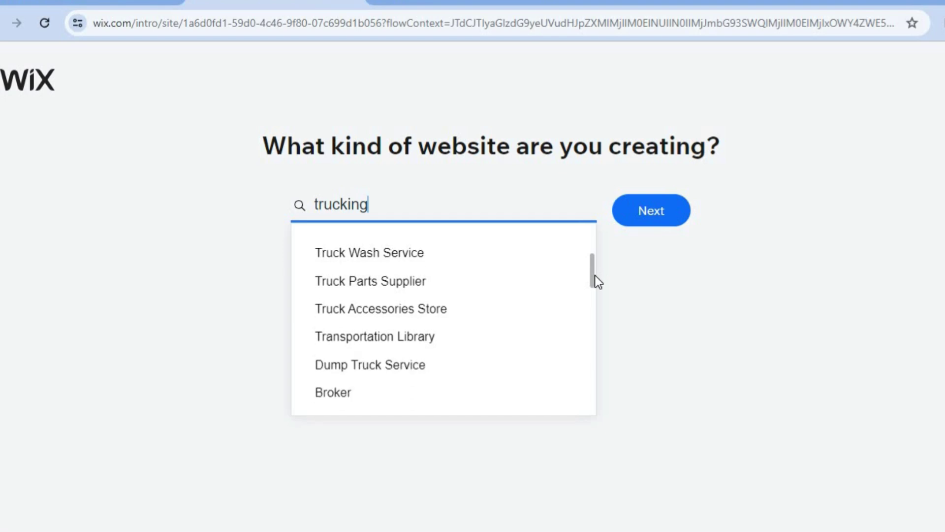
pyautogui.scroll(-4, 596, 277)
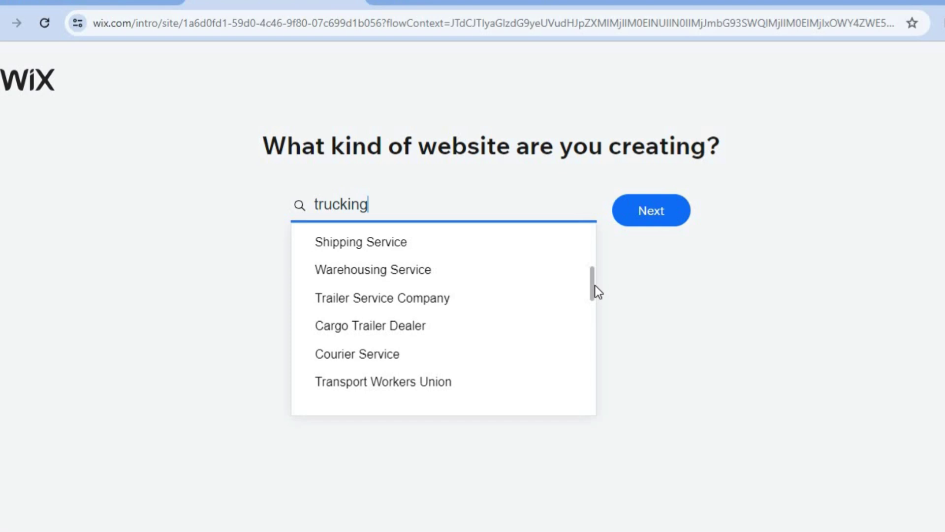
pyautogui.scroll(8, 595, 276)
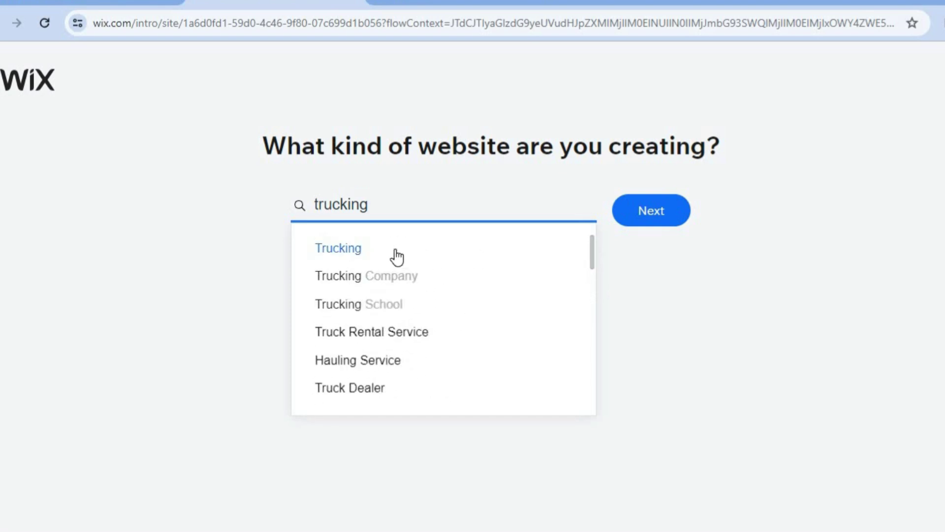
pyautogui.click(384, 253)
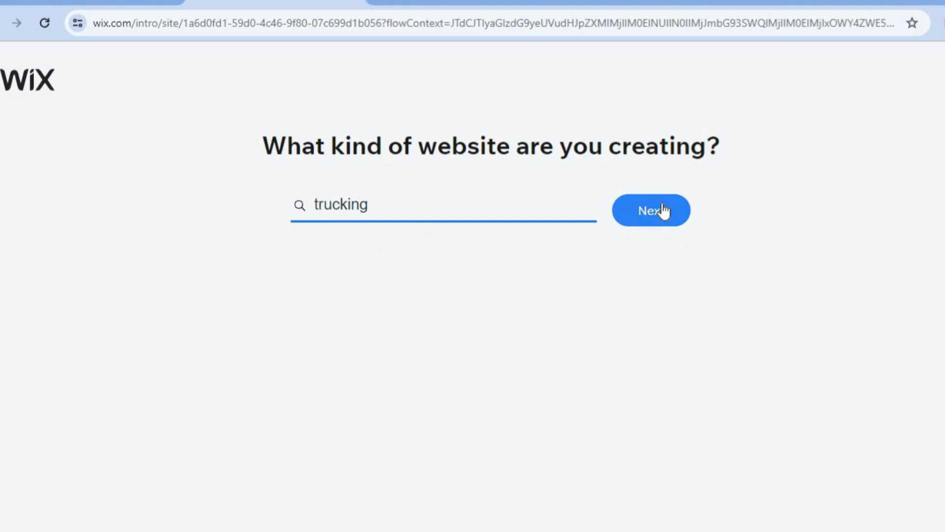
# - Enter 'trucking simple' as the business name and continue to working hours
pyautogui.click(652, 226)
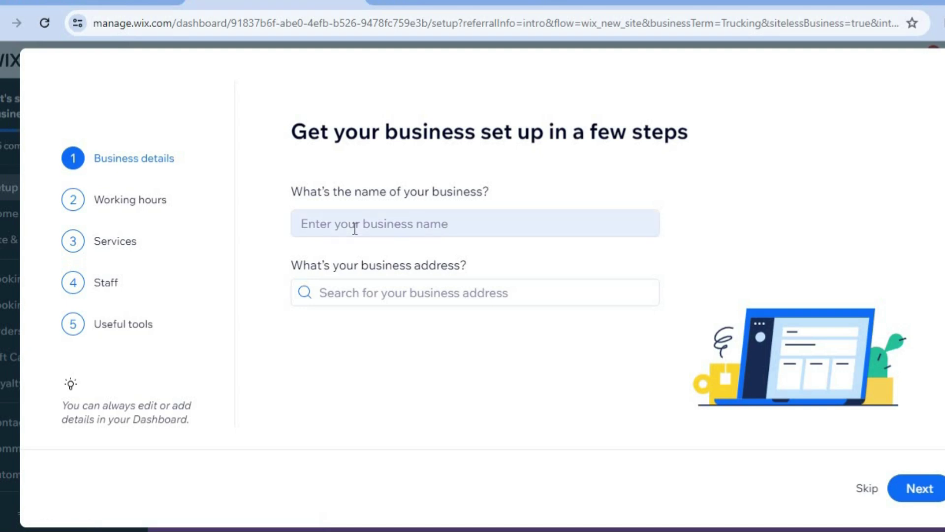
pyautogui.click(411, 223)
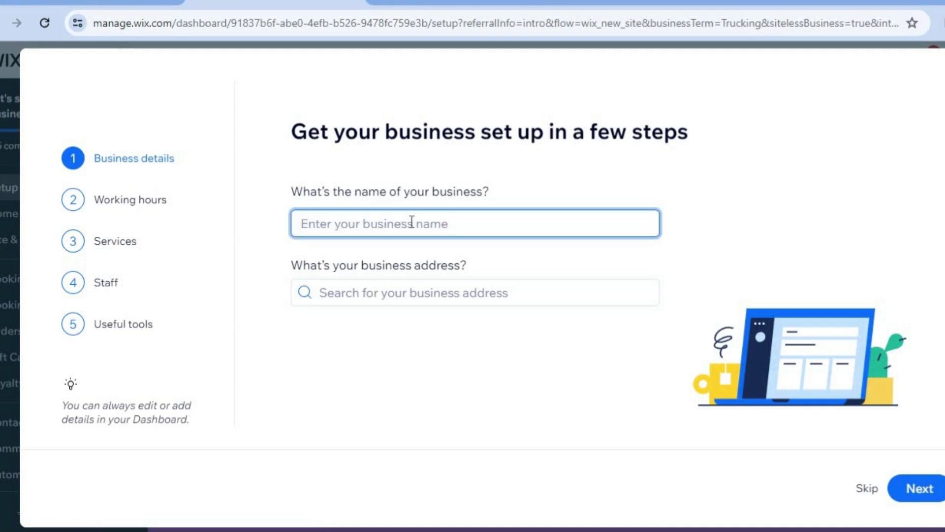
pyautogui.write('truc')
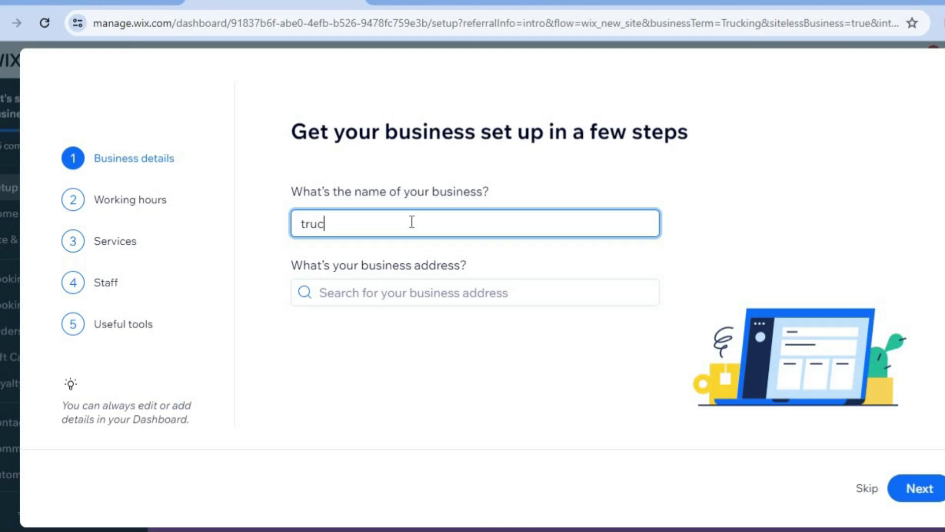
pyautogui.write('king simple')
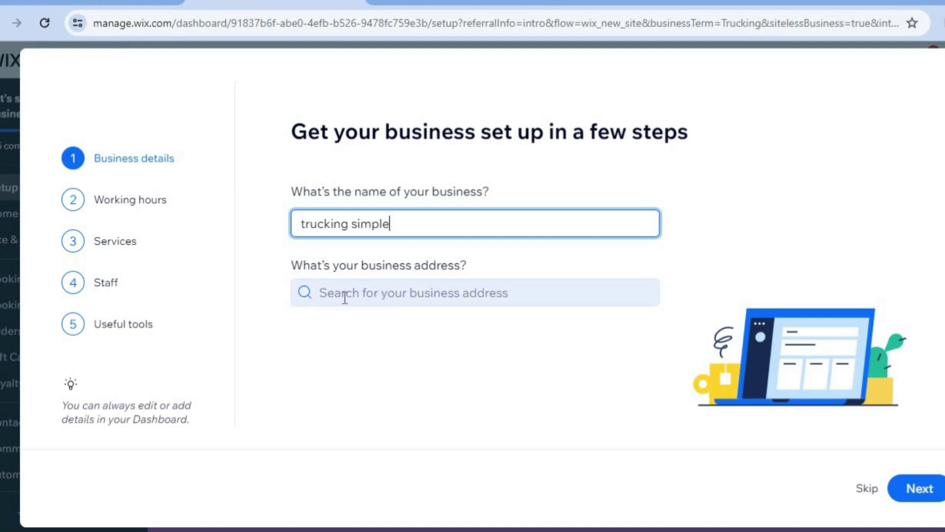
pyautogui.click(938, 495)
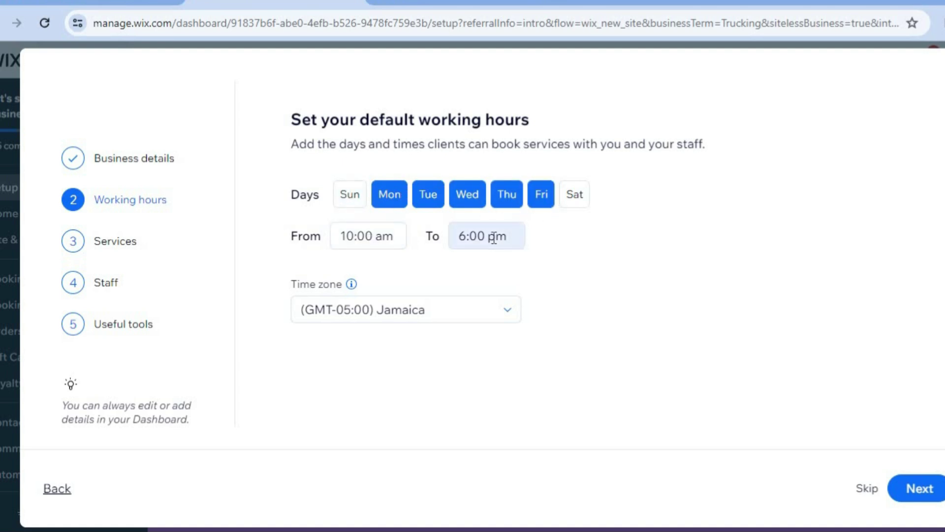
# - Set Mon–Fri hours from 8:30 am to 4:30 pm and continue to services
pyautogui.click(372, 234)
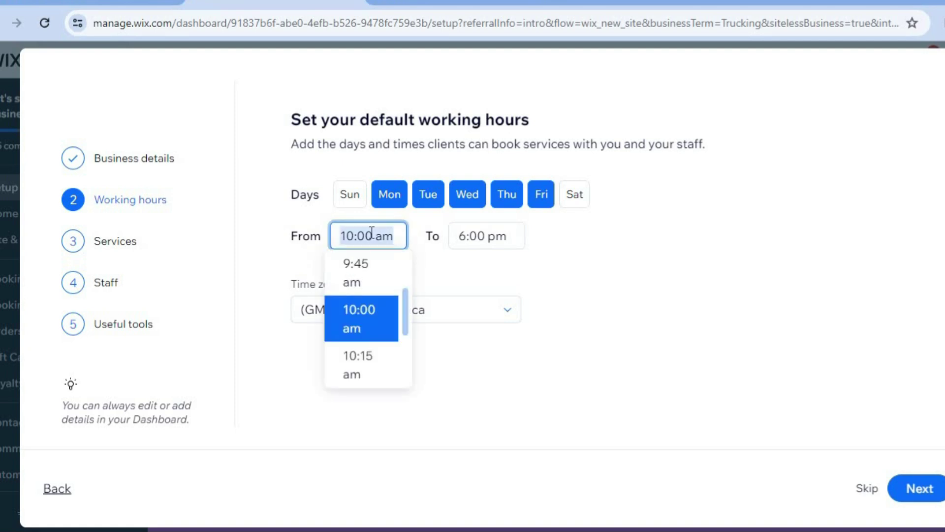
pyautogui.scroll(5, 406, 303)
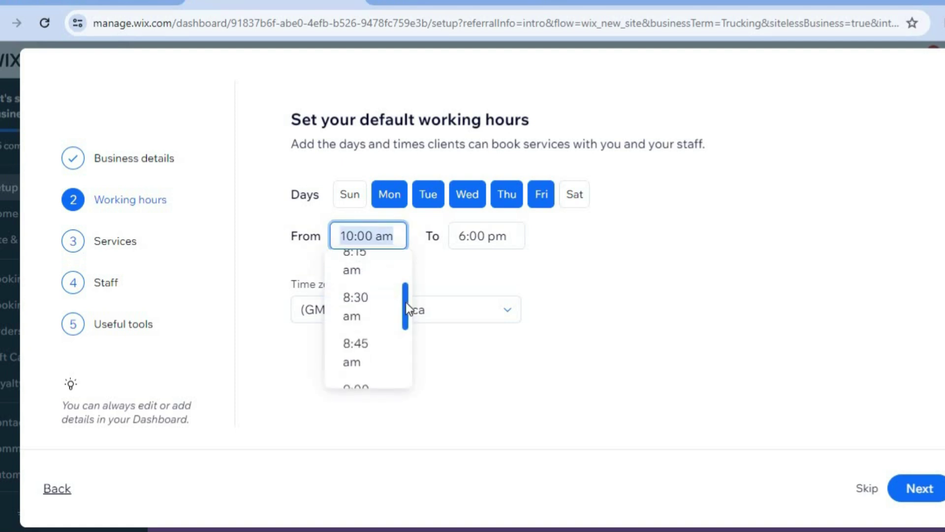
pyautogui.scroll(2, 407, 303)
pyautogui.scroll(-3, 407, 303)
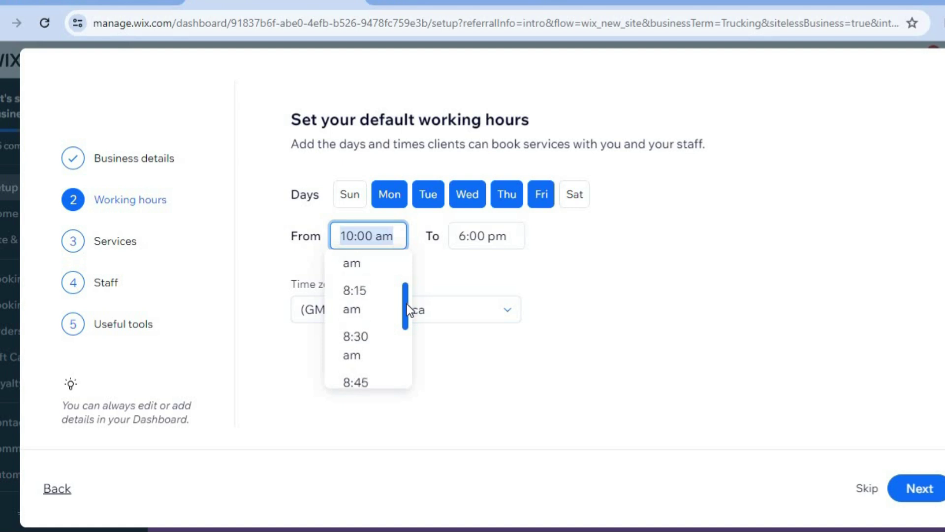
pyautogui.click(365, 266)
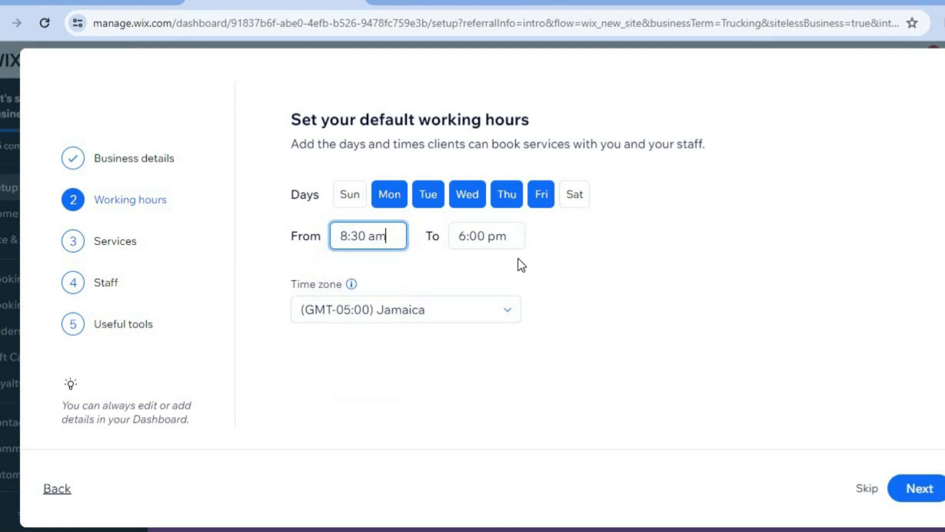
pyautogui.click(504, 239)
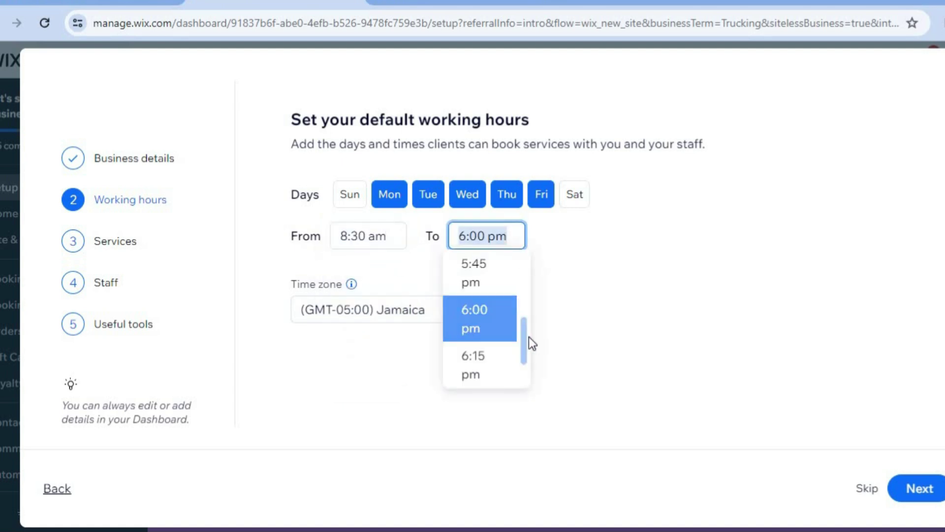
pyautogui.scroll(5, 522, 335)
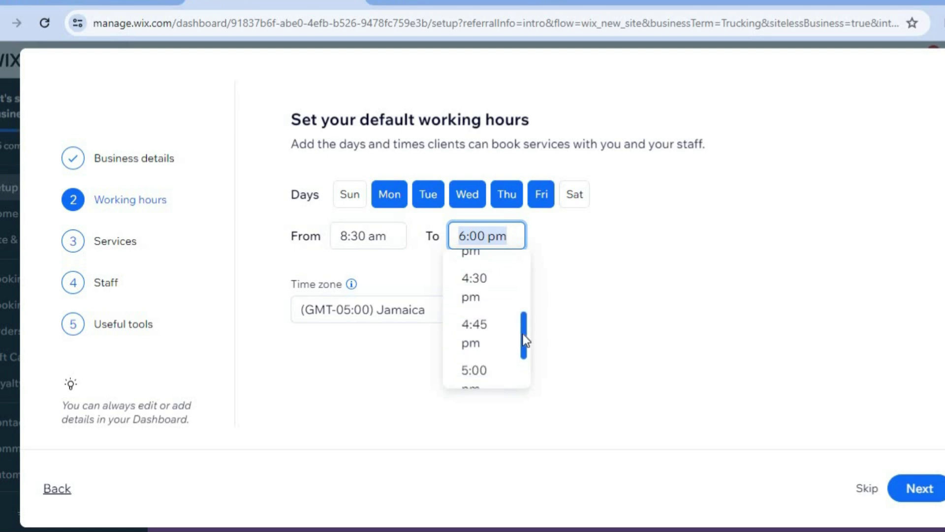
pyautogui.click(480, 294)
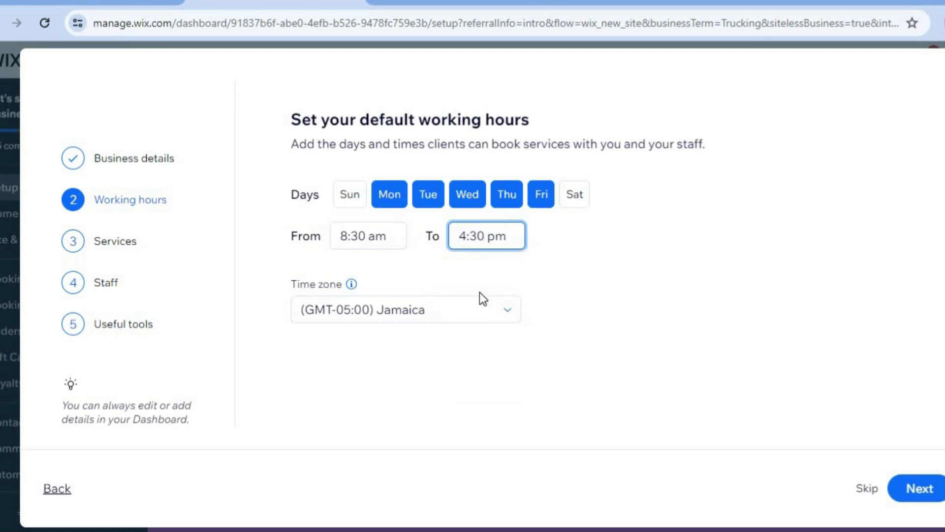
pyautogui.click(929, 485)
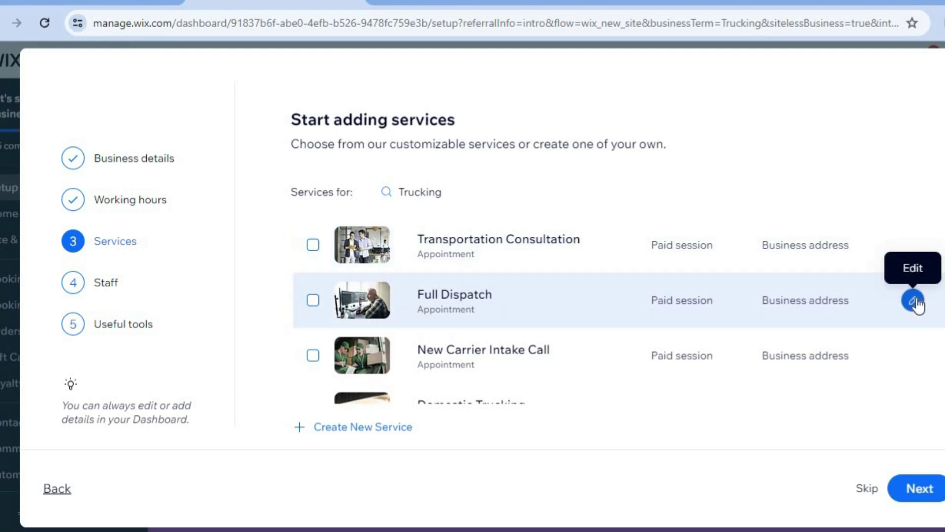
# - Select Transportation Consultation, New Carrier Intake Call, Full Dispatch and Local Move, then continue to staff
pyautogui.click(913, 302)
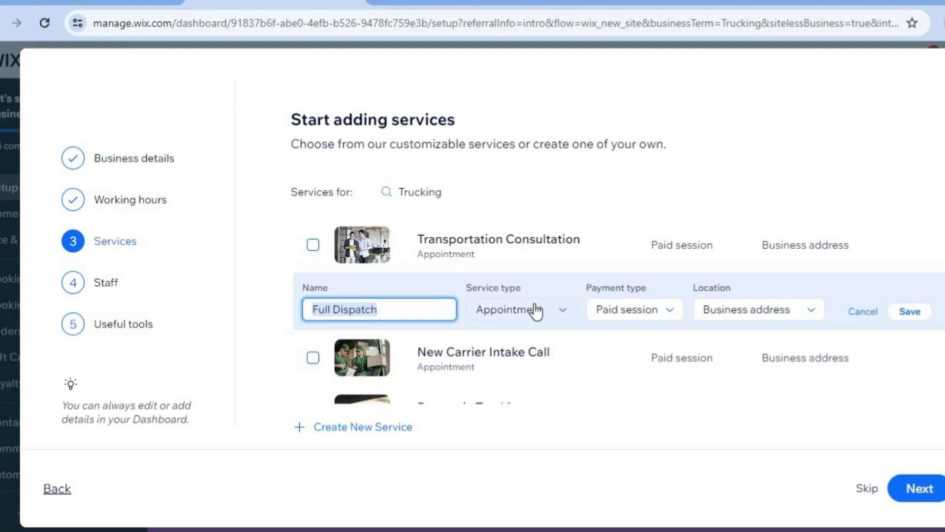
pyautogui.click(860, 319)
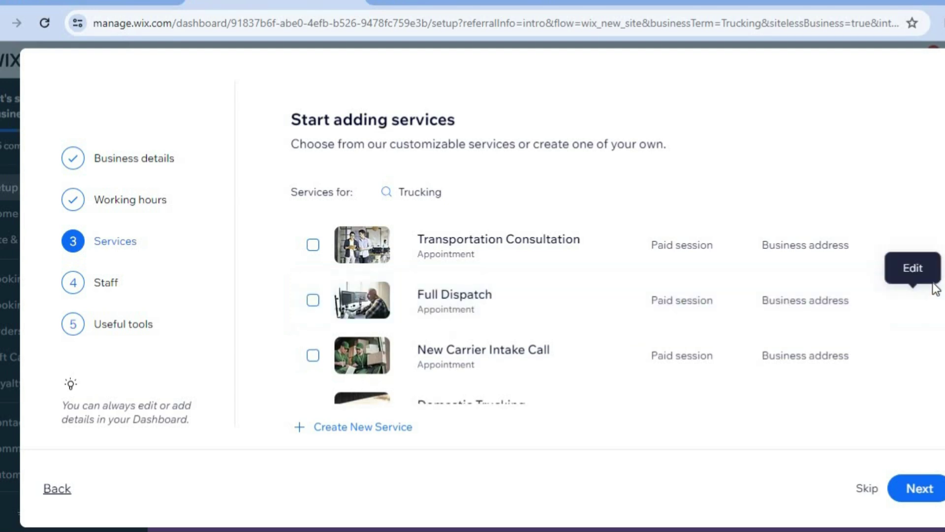
pyautogui.click(313, 245)
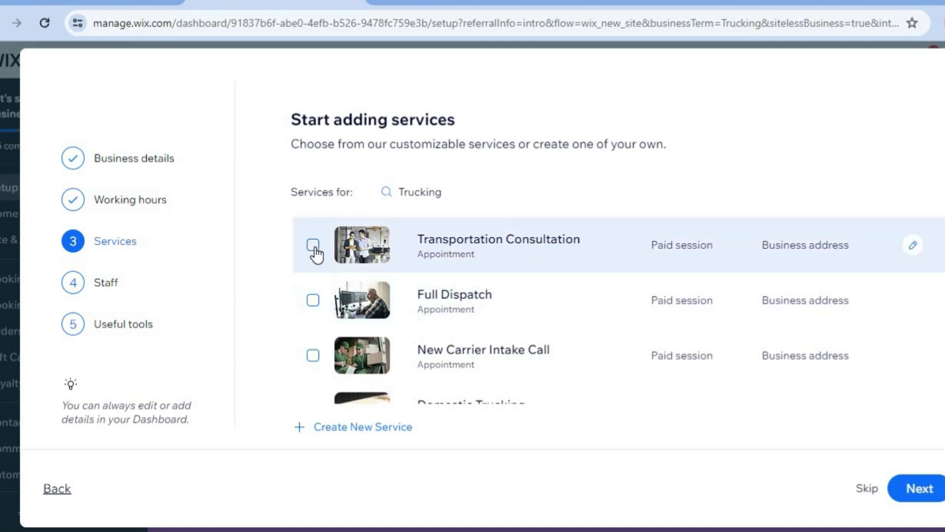
pyautogui.click(313, 356)
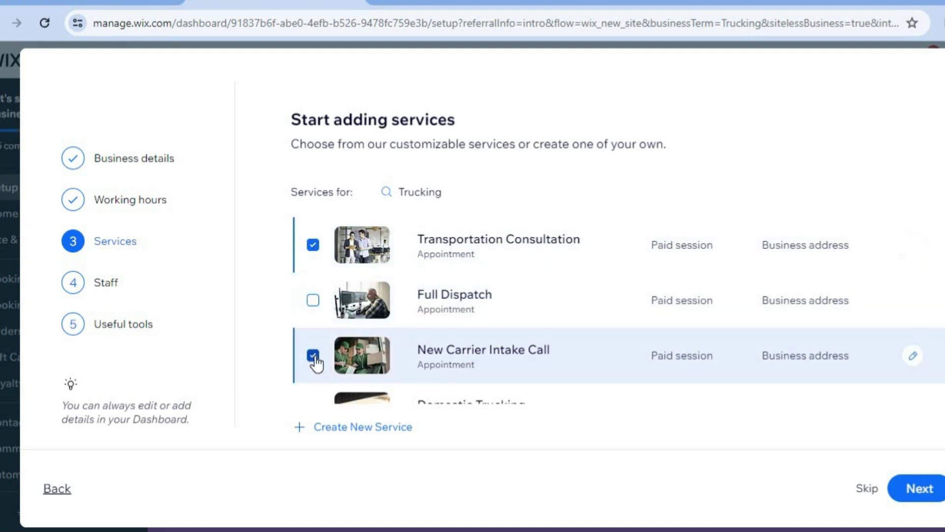
pyautogui.click(312, 303)
pyautogui.scroll(-4, 608, 310)
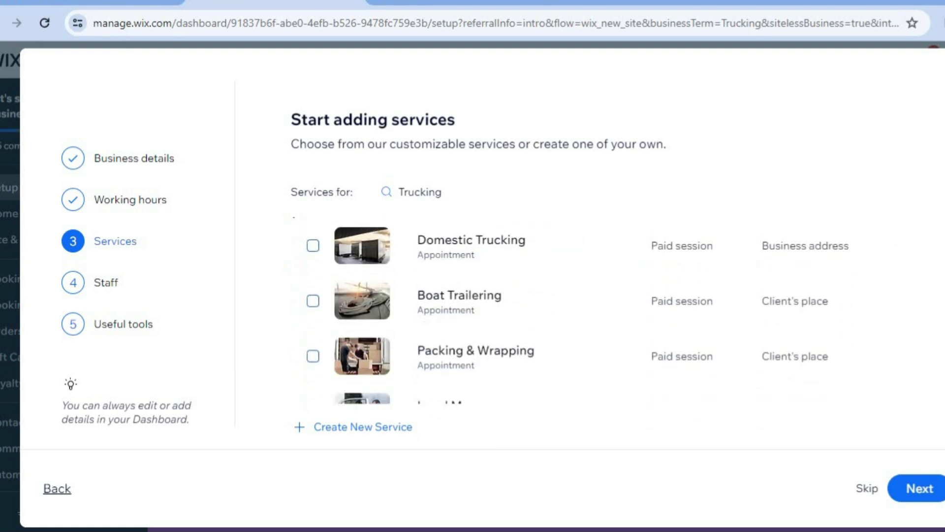
pyautogui.scroll(-1, 943, 380)
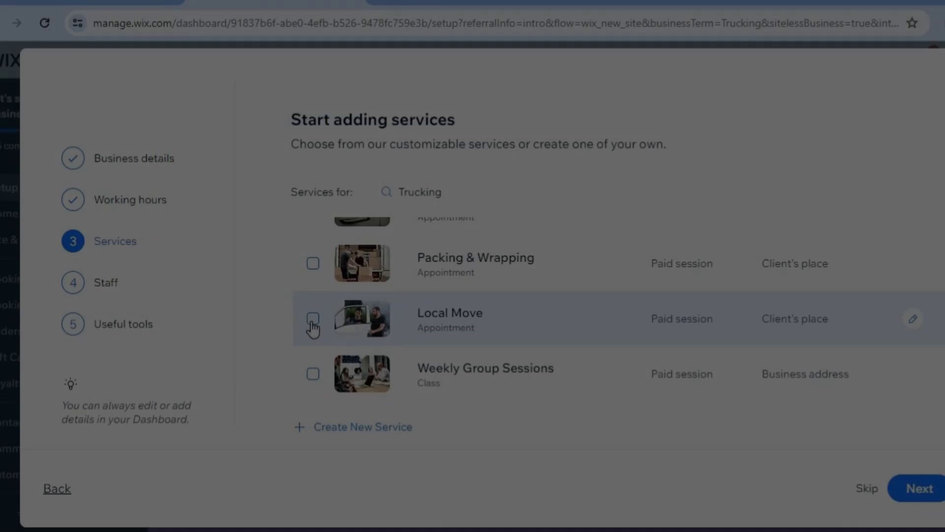
pyautogui.click(313, 321)
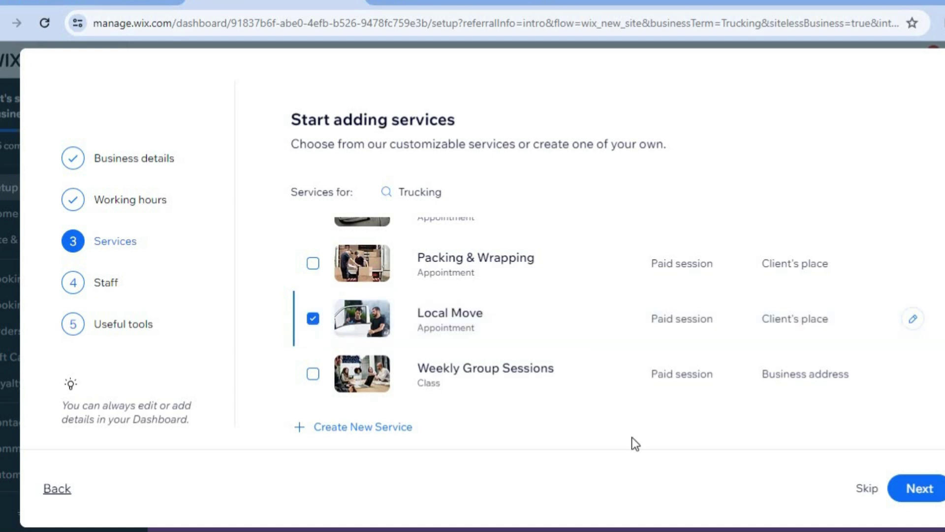
pyautogui.click(930, 491)
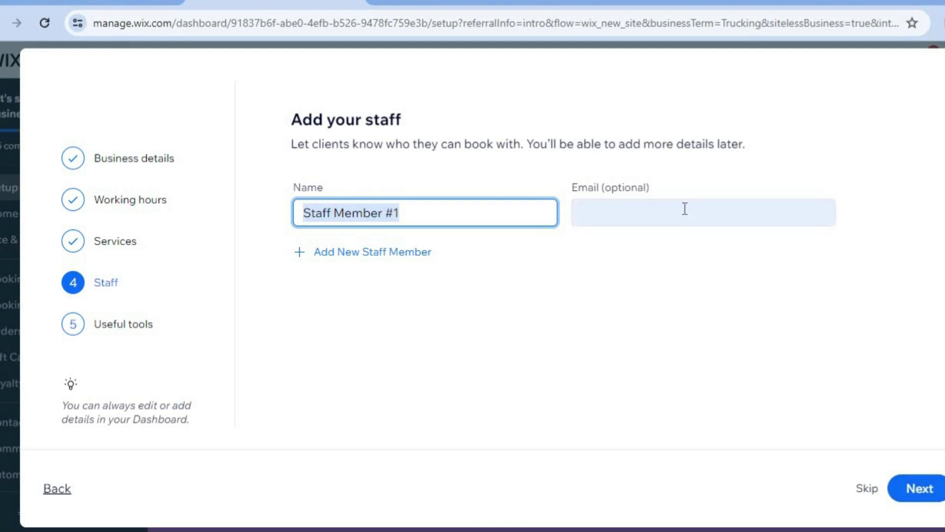
# - Keep Staff Member #1, request online and in-person payment tools, and go to the dashboard
pyautogui.click(932, 494)
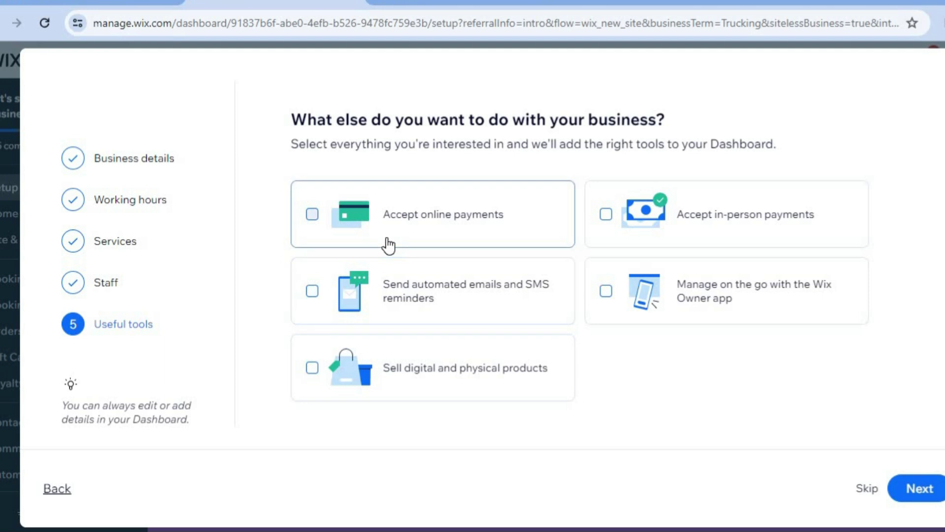
pyautogui.click(312, 215)
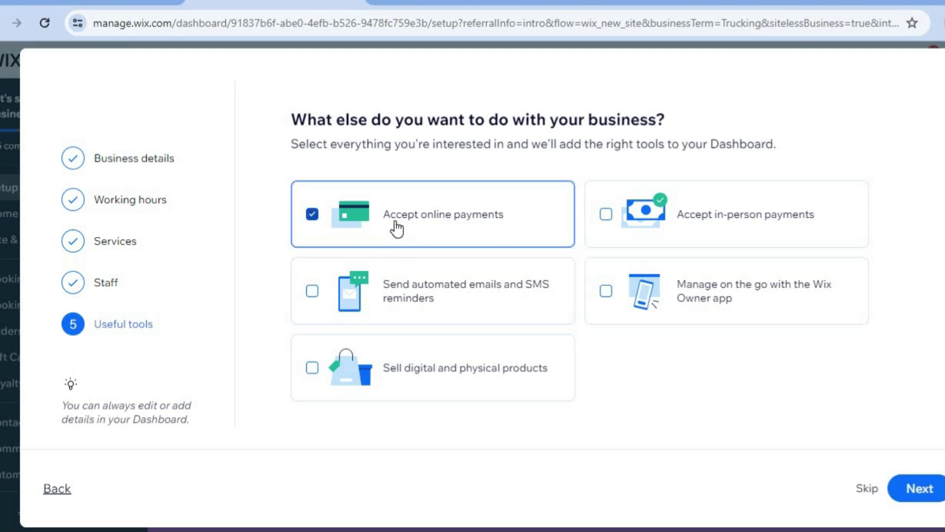
pyautogui.click(608, 217)
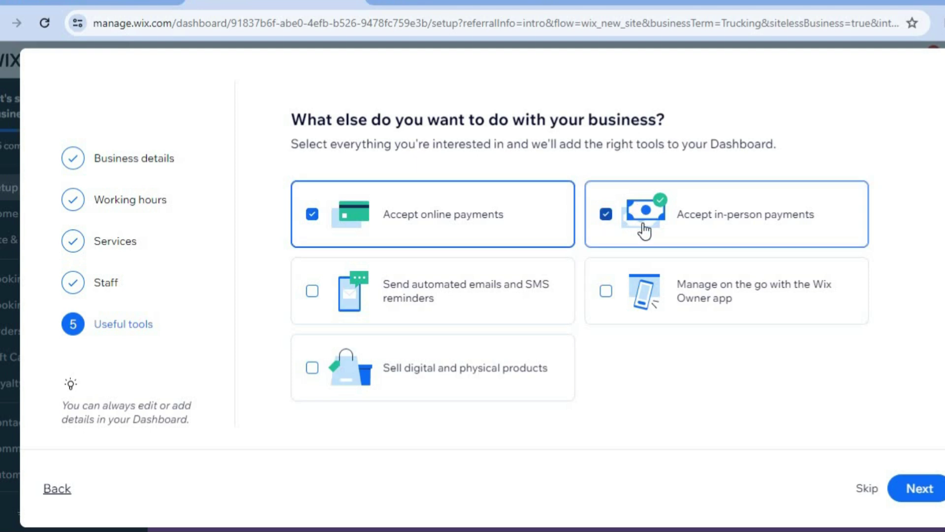
pyautogui.click(922, 498)
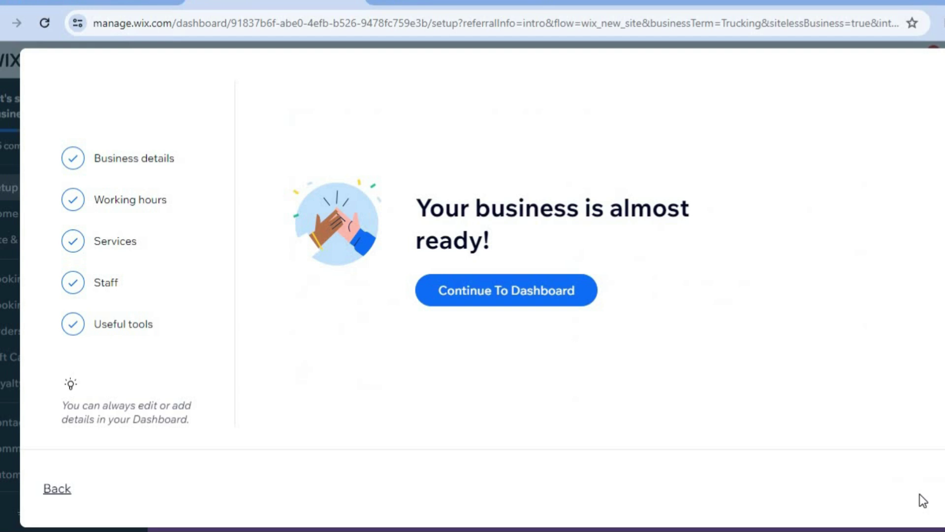
pyautogui.click(512, 291)
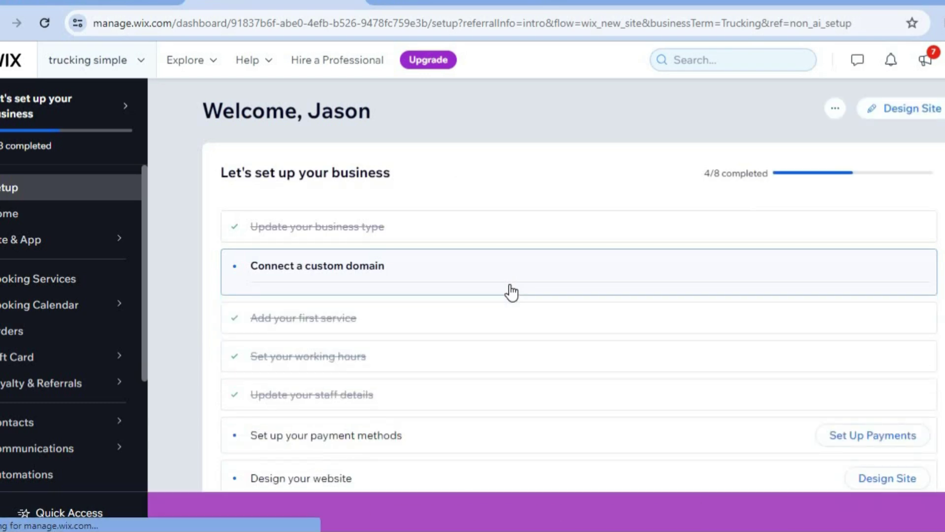
# - Expand the custom domain checklist step and reveal the Billing & Payments flyout in the sidebar
pyautogui.click(271, 289)
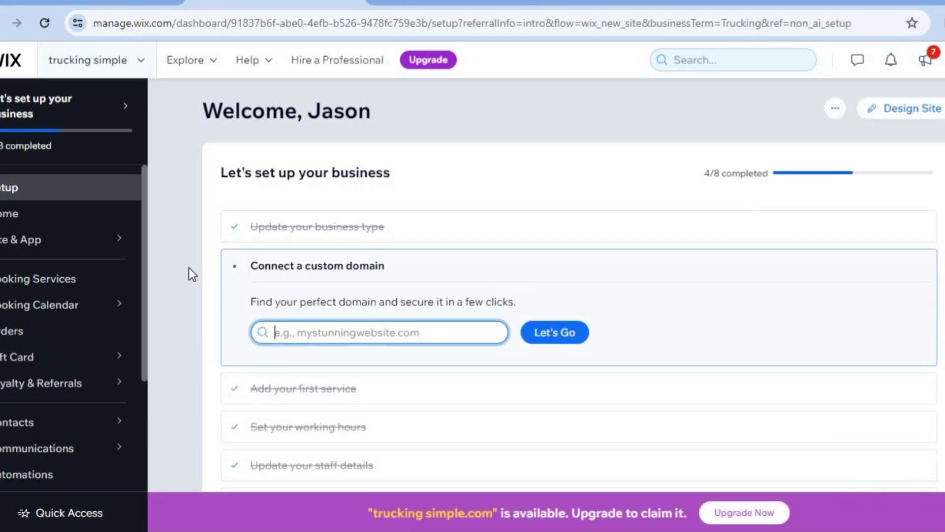
pyautogui.moveTo(147, 265); pyautogui.dragTo(146, 288)
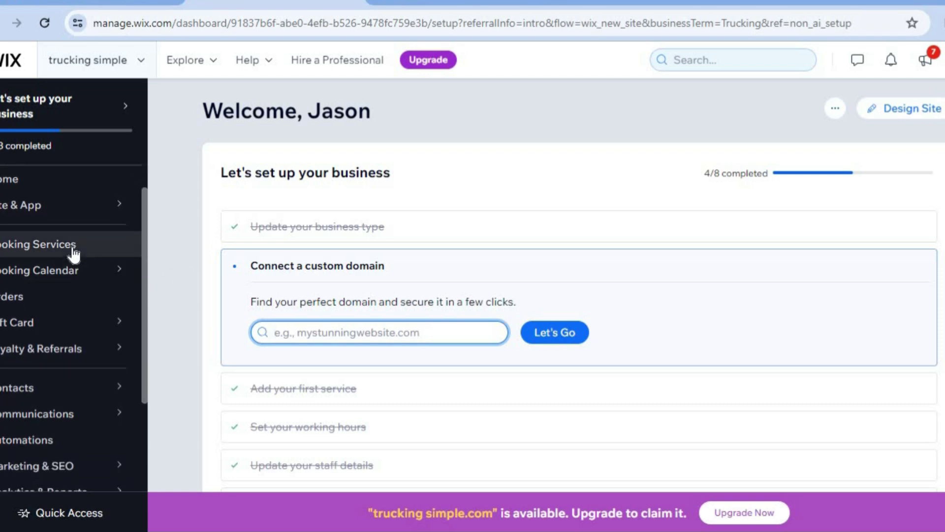
pyautogui.moveTo(80, 277)
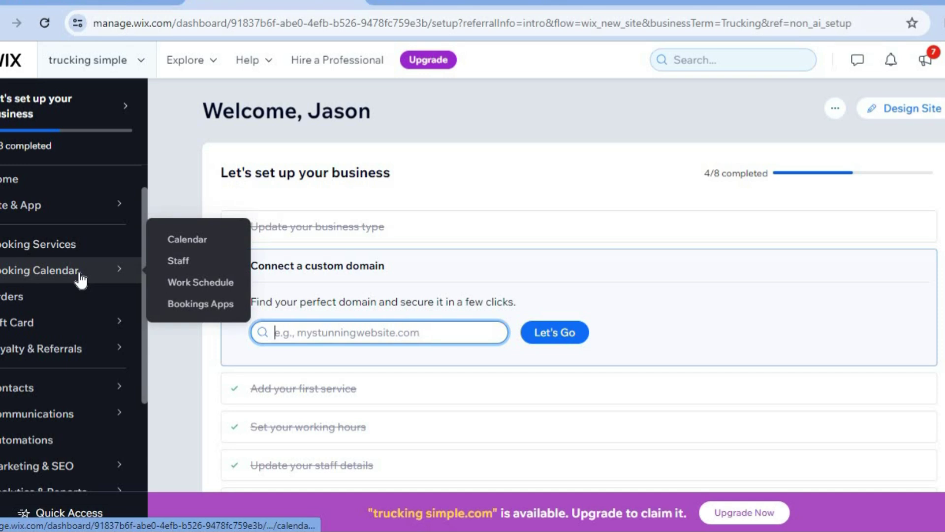
pyautogui.moveTo(143, 346); pyautogui.dragTo(143, 383)
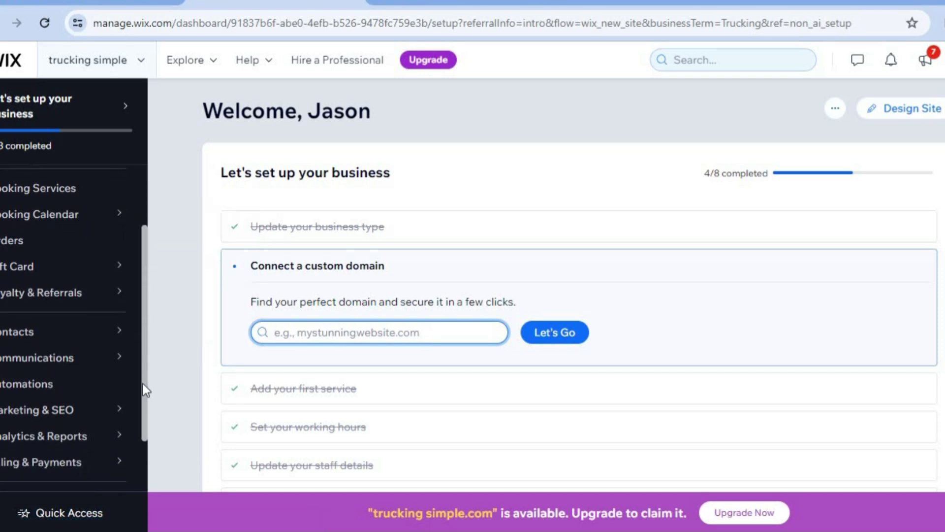
pyautogui.moveTo(143, 383); pyautogui.dragTo(139, 453)
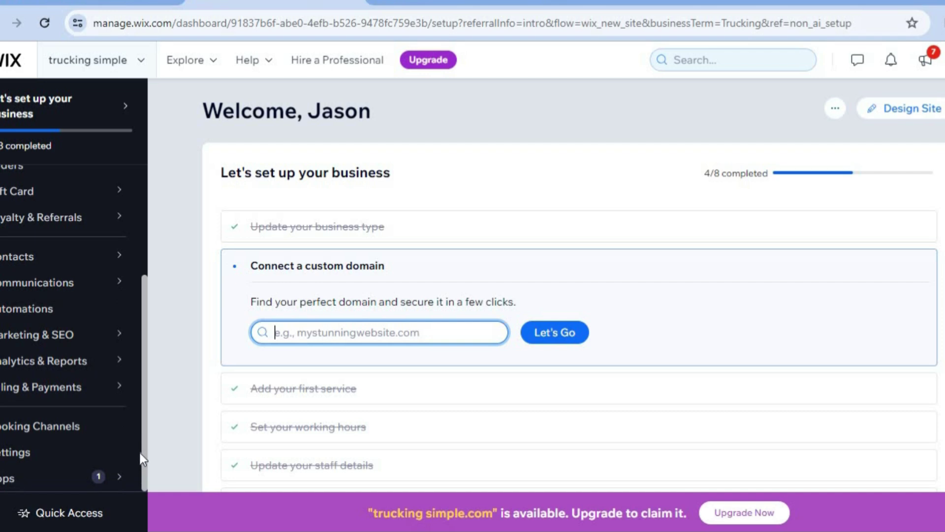
pyautogui.moveTo(109, 386)
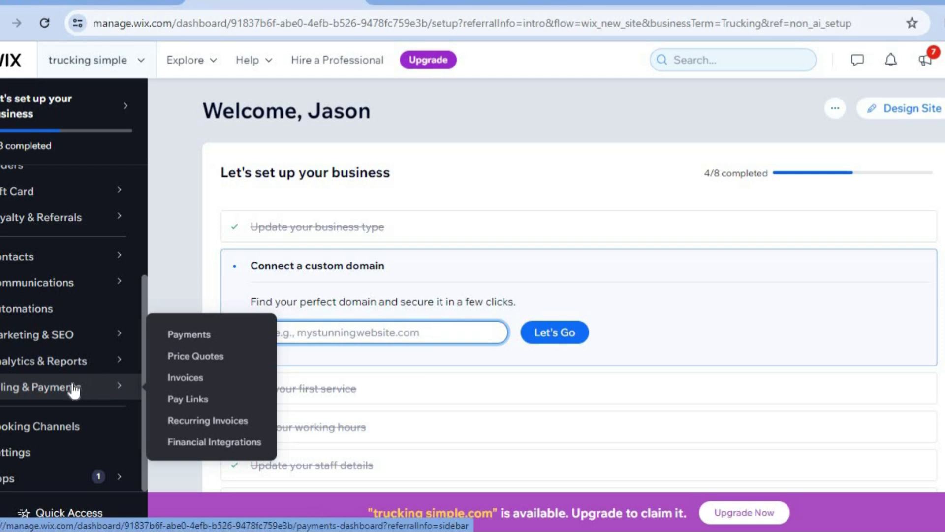
# - Open Payments, then Manage Payment Methods to review Tilopay, PayPal and Manual Payments
pyautogui.click(196, 337)
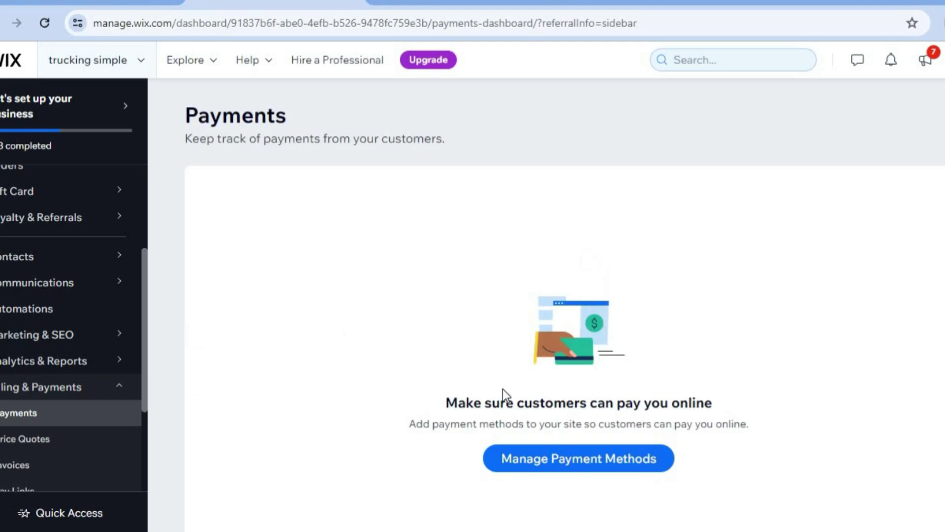
pyautogui.click(557, 467)
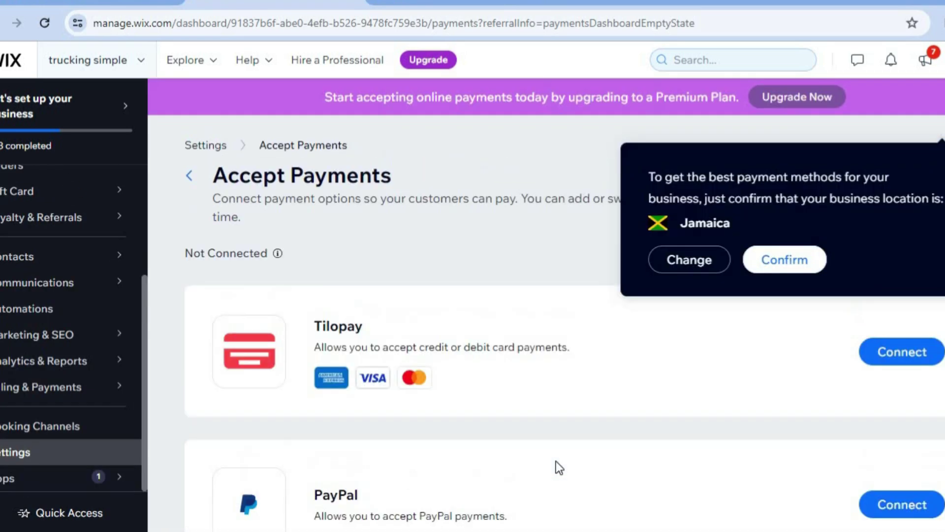
pyautogui.scroll(-3, 565, 344)
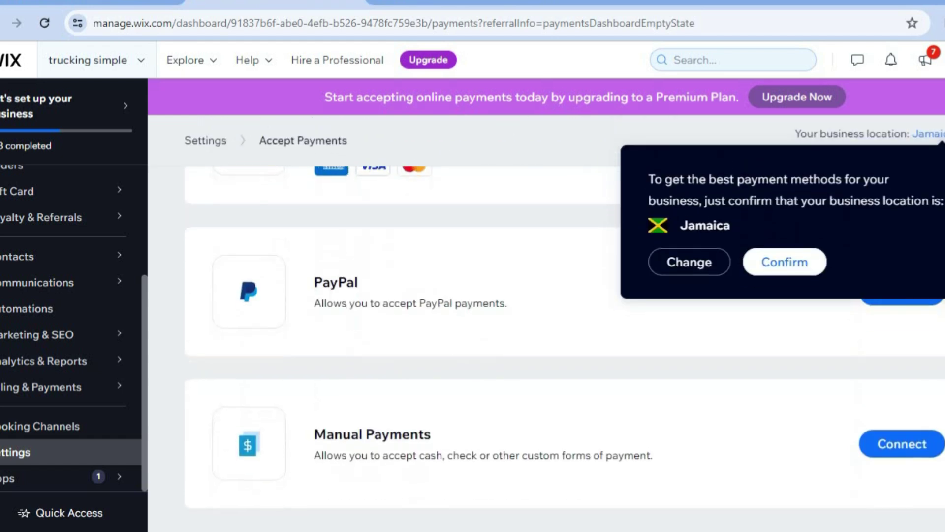
pyautogui.scroll(1, 886, 374)
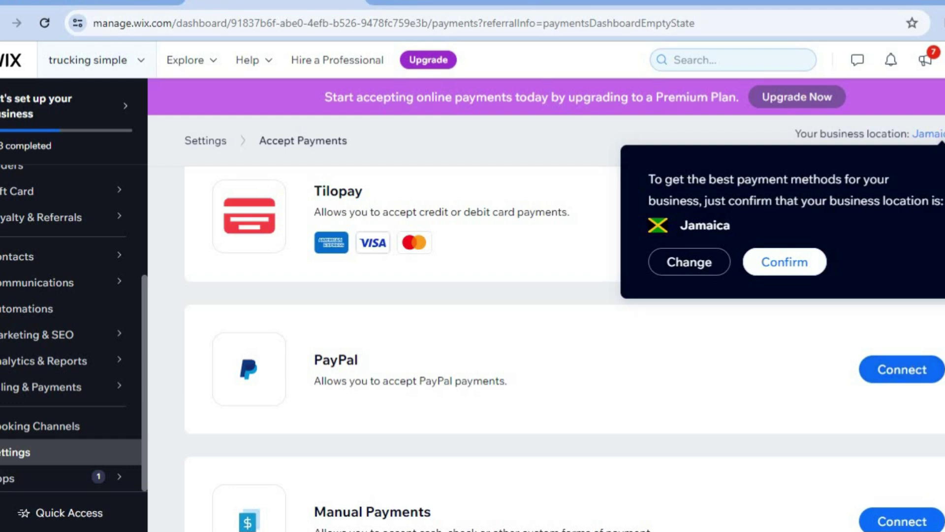
pyautogui.scroll(2, 897, 296)
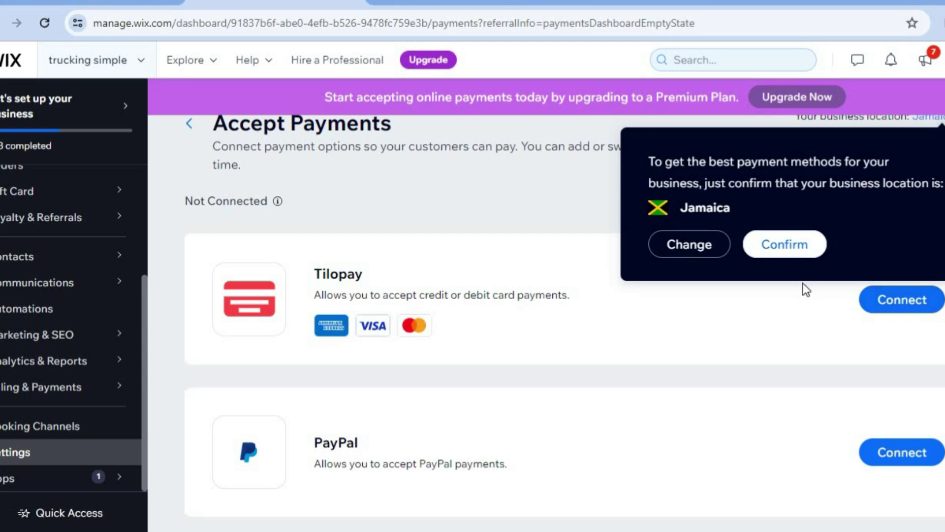
# - Search 'united' and set the payments business location to United States, then review the options
pyautogui.click(696, 242)
pyautogui.click(540, 176)
pyautogui.write('un')
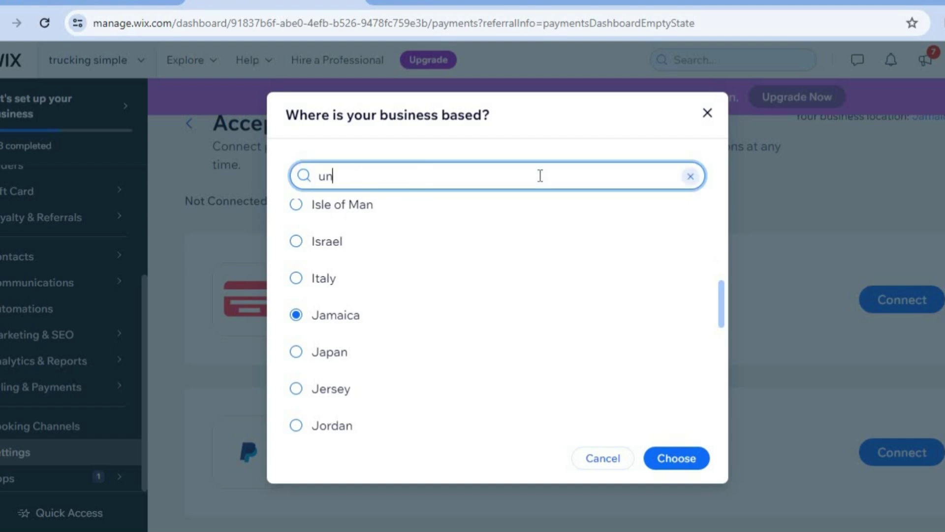
pyautogui.write('ite')
pyautogui.write('d')
pyautogui.click(397, 290)
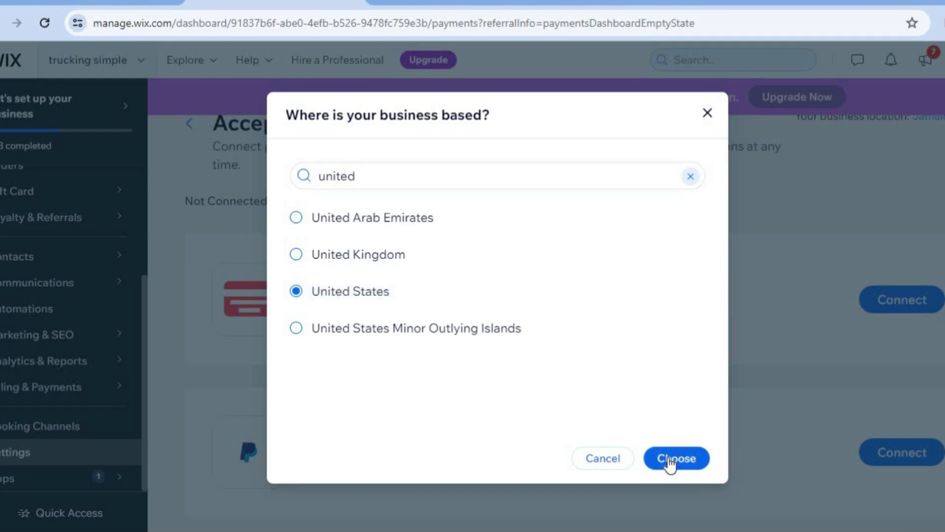
pyautogui.click(670, 461)
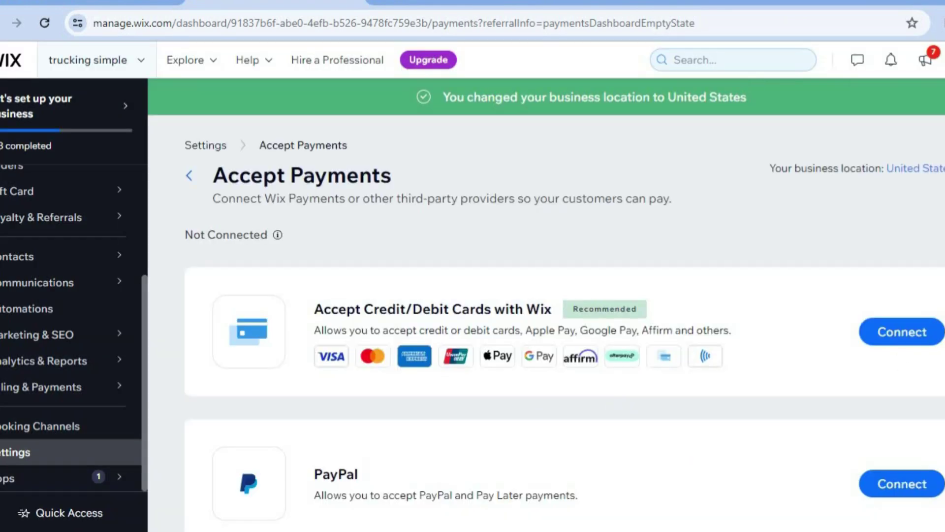
pyautogui.scroll(-5, 564, 321)
pyautogui.scroll(4, 564, 326)
pyautogui.scroll(-4, 565, 326)
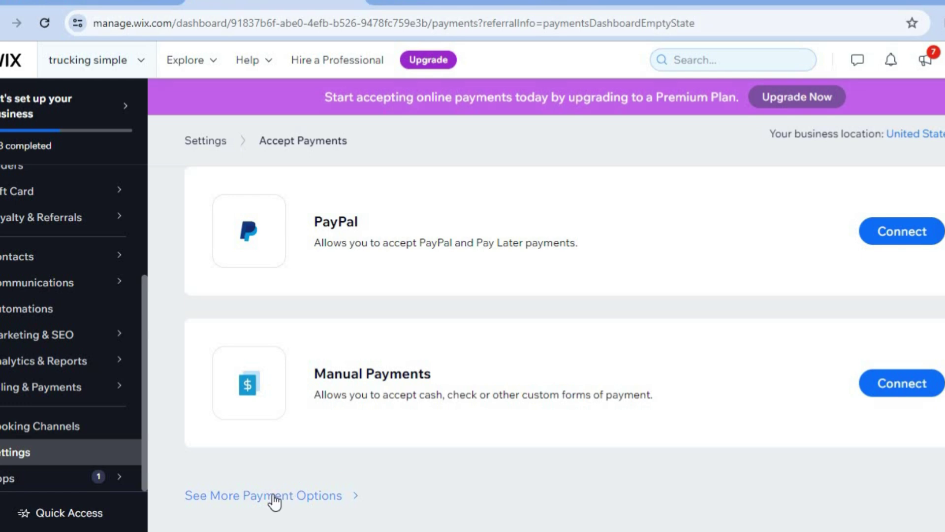
pyautogui.click(256, 498)
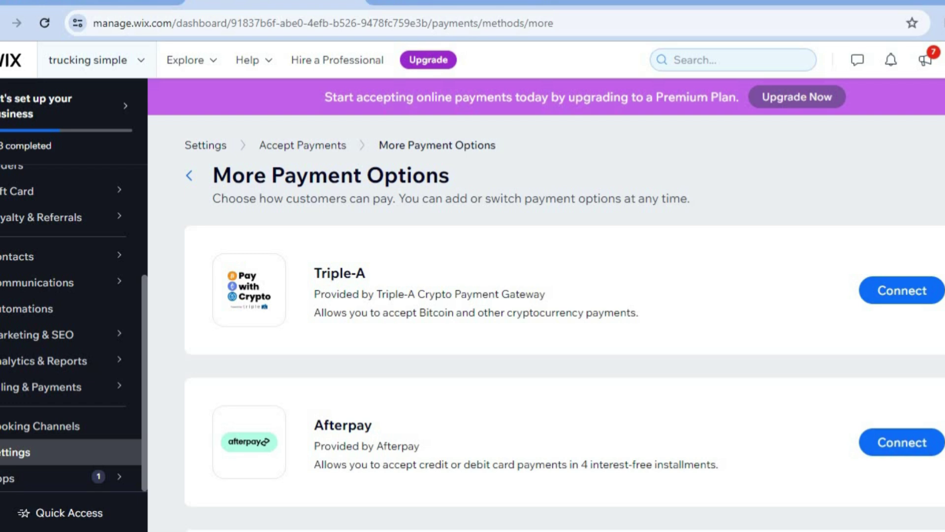
pyautogui.scroll(-2, 565, 332)
pyautogui.scroll(-5, 565, 349)
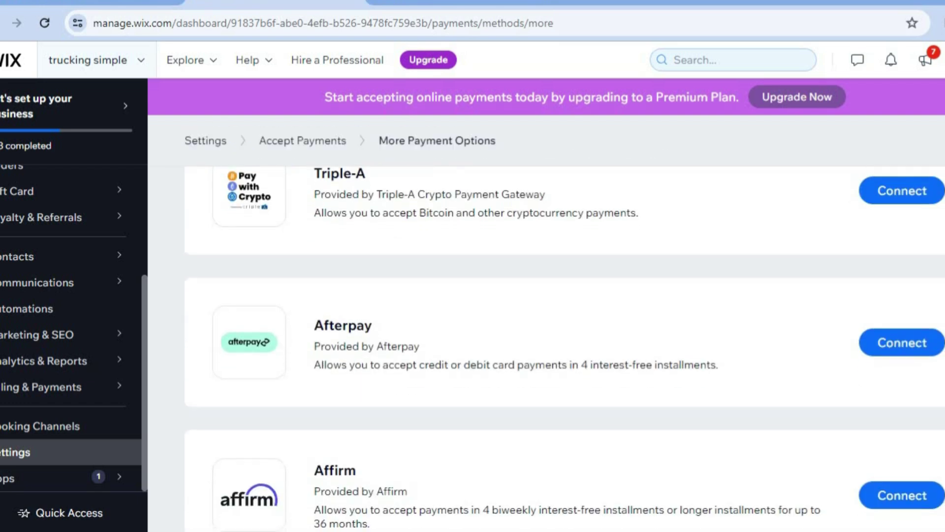
pyautogui.scroll(-10, 564, 348)
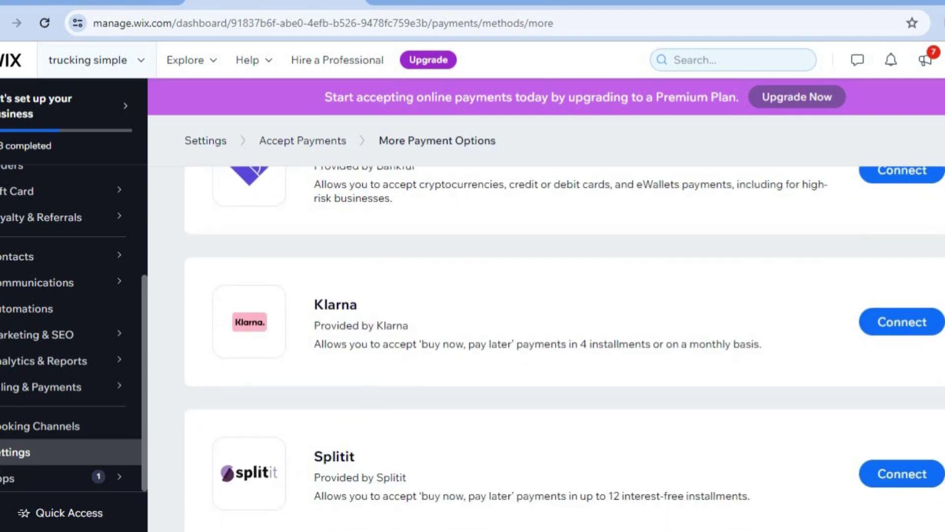
pyautogui.scroll(-9, 565, 348)
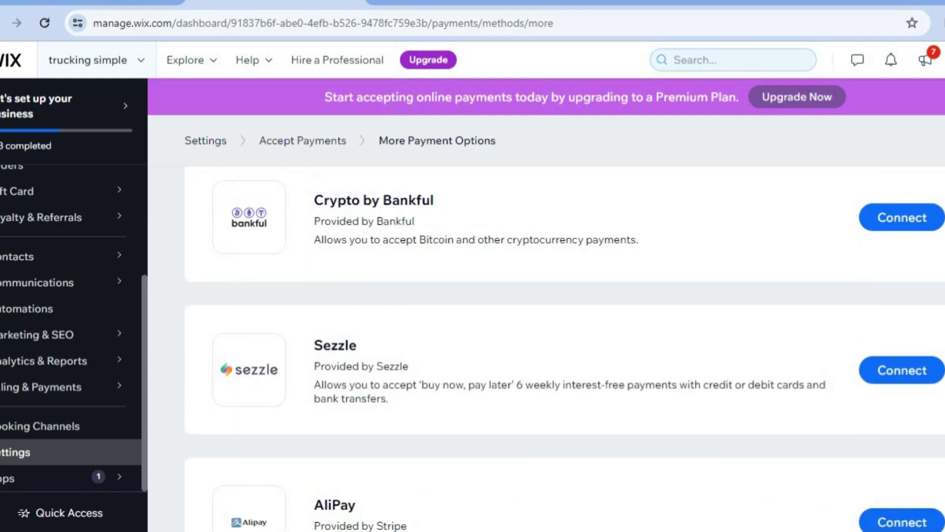
pyautogui.scroll(-12, 565, 349)
pyautogui.scroll(1, 565, 349)
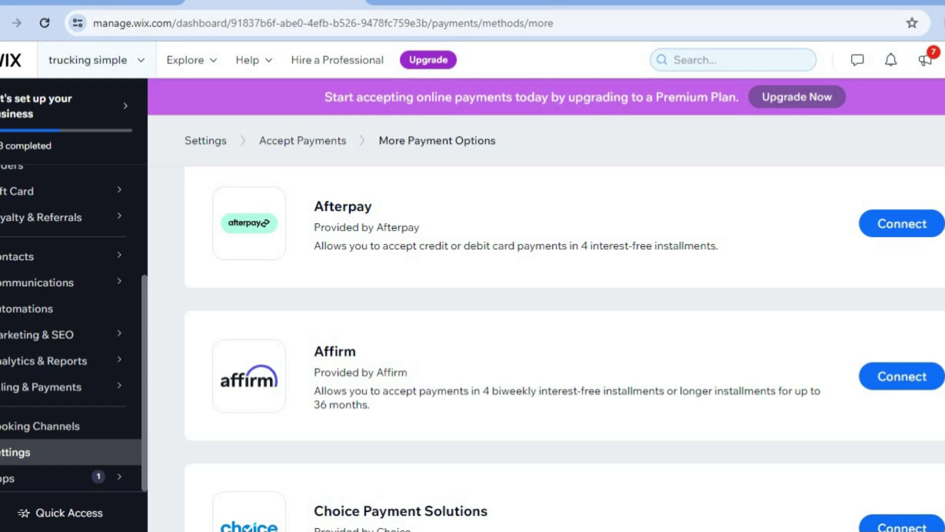
pyautogui.scroll(4, 565, 348)
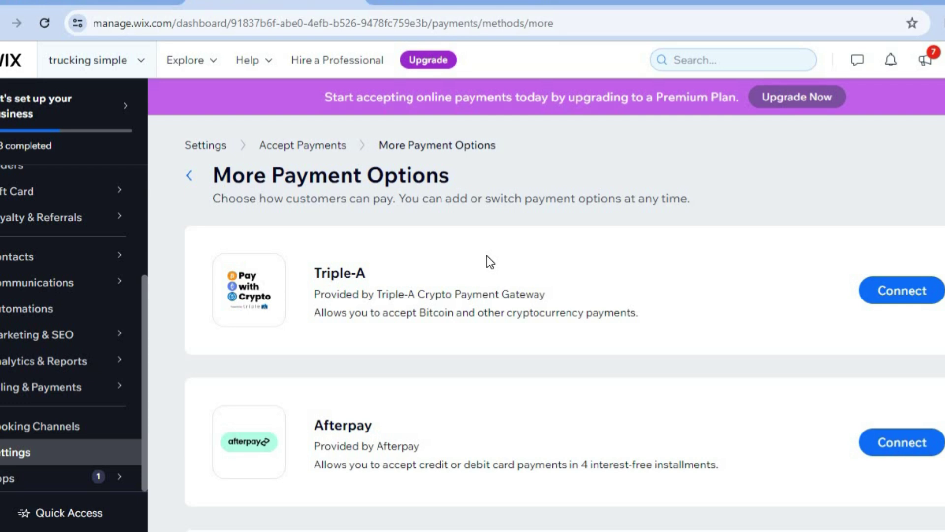
pyautogui.rightClick(791, 97)
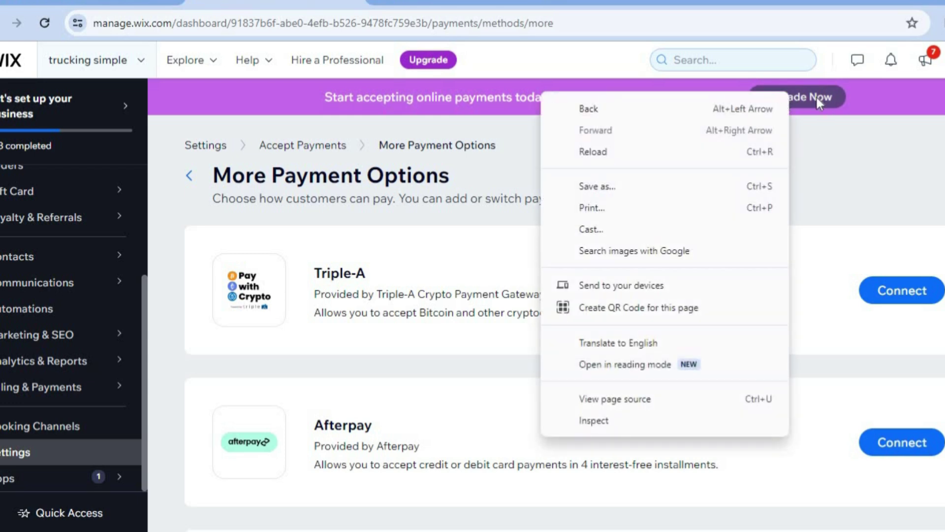
pyautogui.click(821, 162)
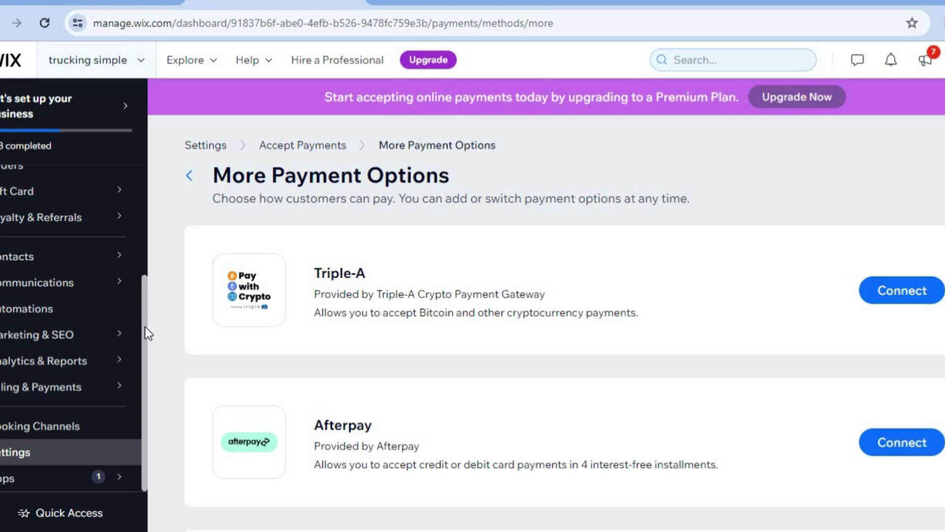
pyautogui.moveTo(144, 324)
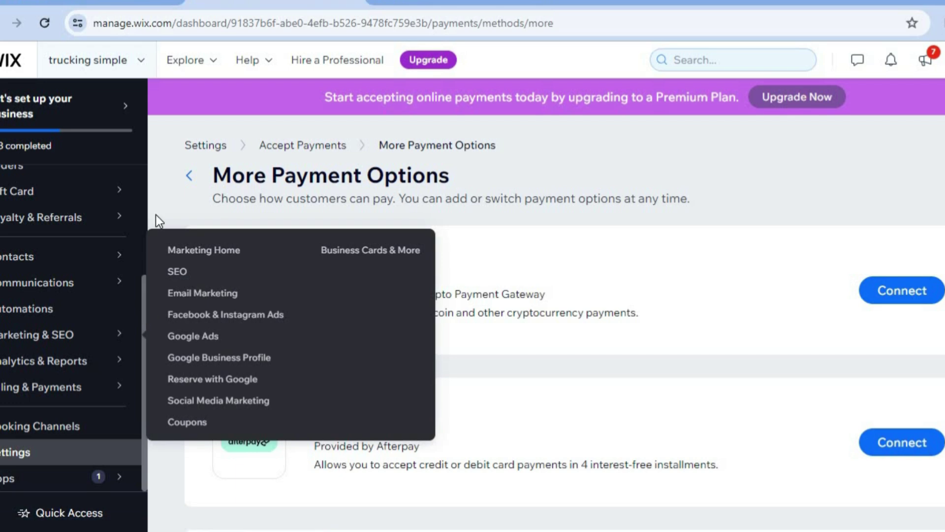
pyautogui.moveTo(143, 280); pyautogui.dragTo(146, 174)
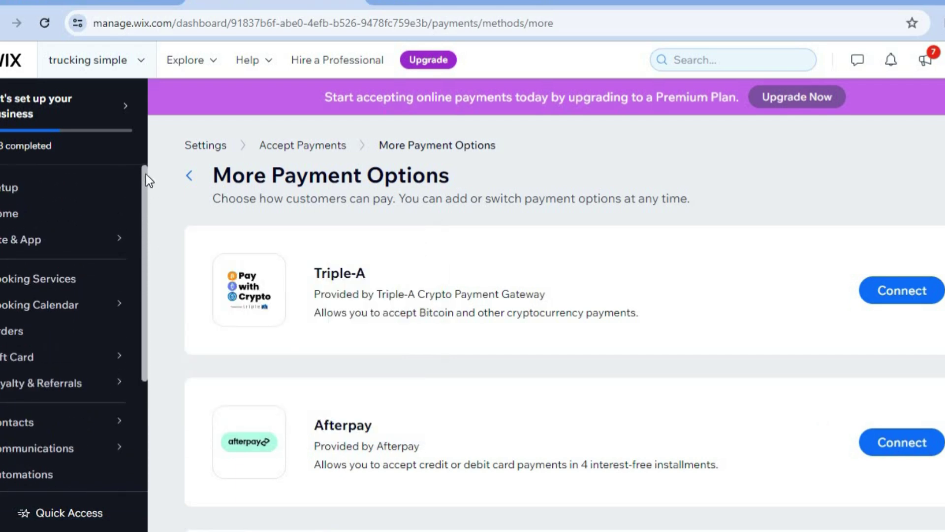
# - Go to Booking Services and scroll to the four services, each priced JMD 1
pyautogui.click(70, 279)
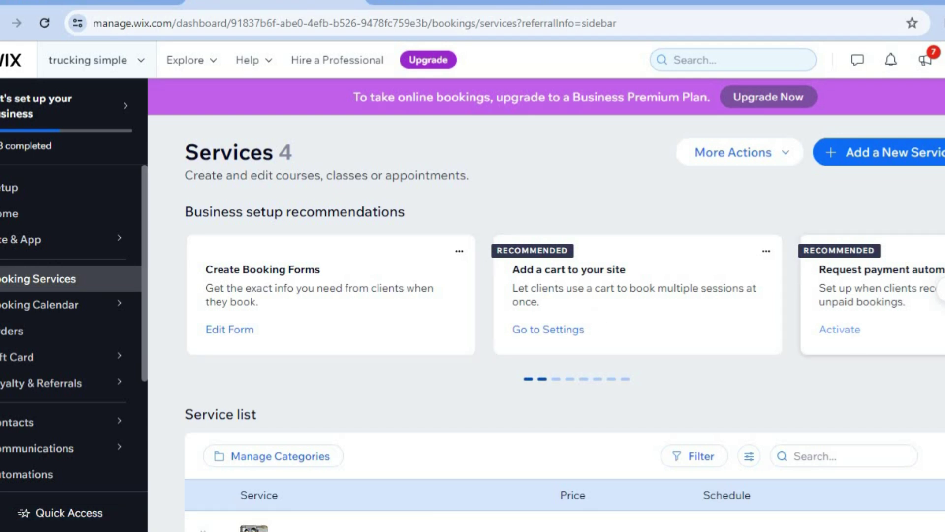
pyautogui.scroll(-1, 565, 324)
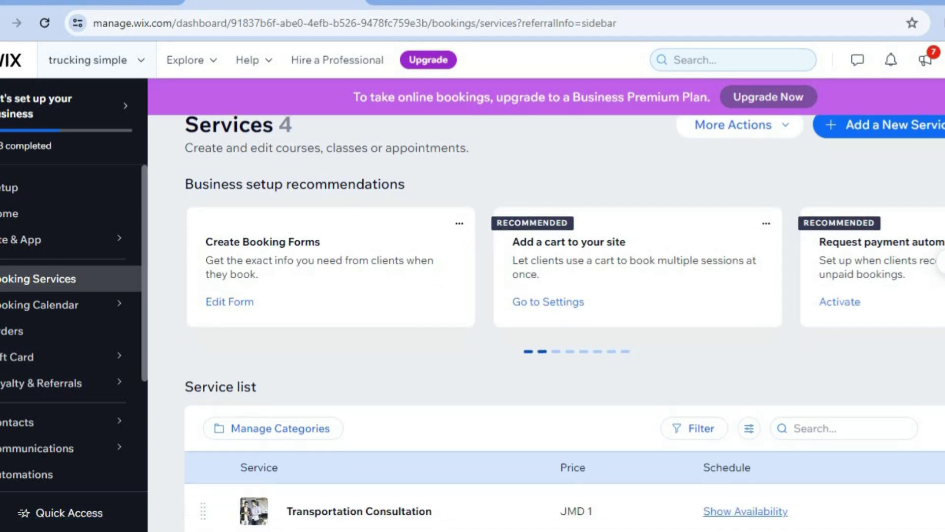
pyautogui.scroll(-1, 565, 321)
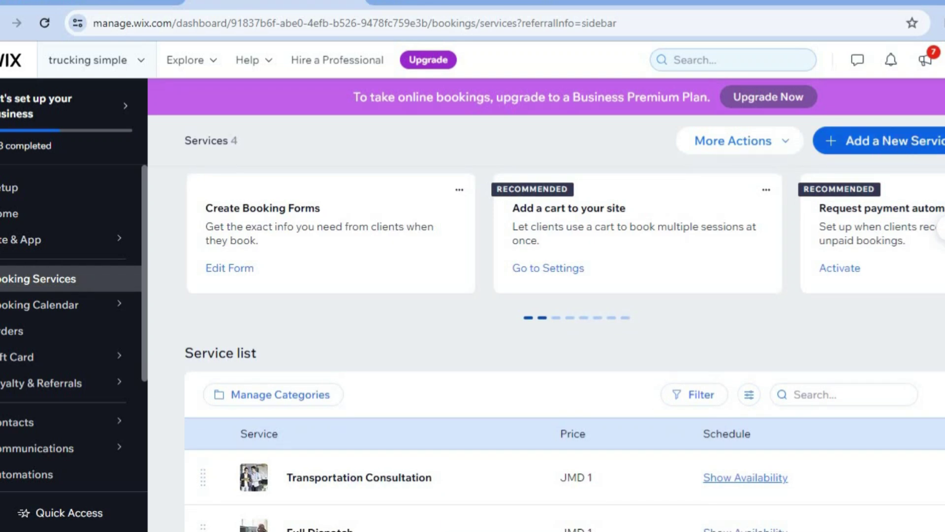
pyautogui.scroll(-4, 565, 349)
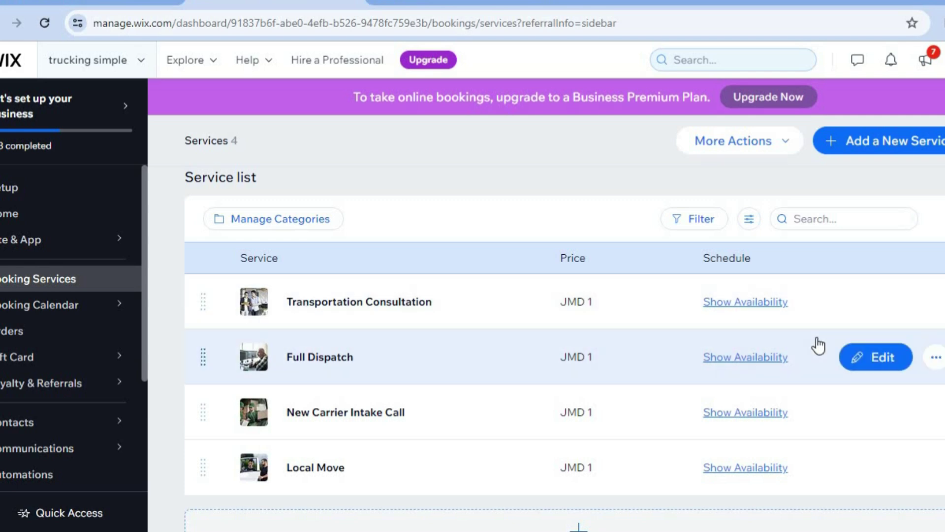
# - Edit the Transportation Consultation service and set its duration to 30 minutes
pyautogui.click(863, 301)
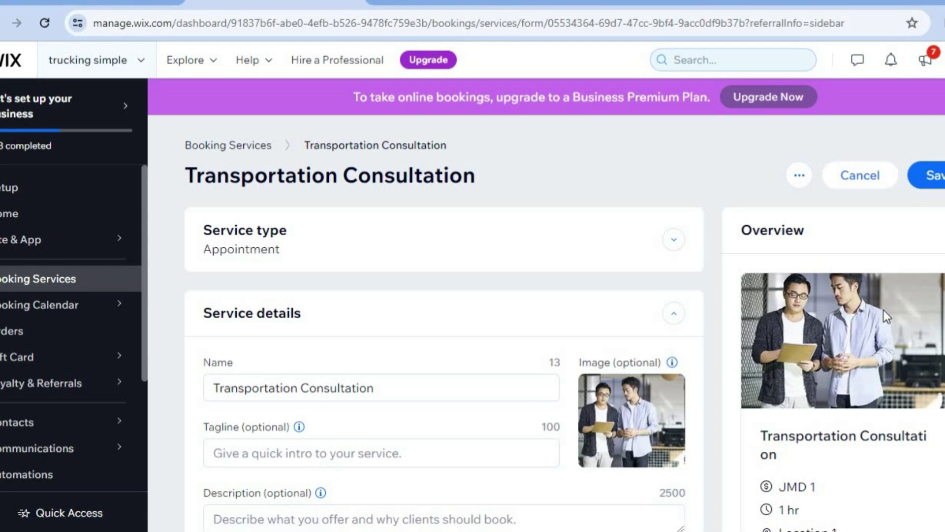
pyautogui.scroll(-3, 565, 325)
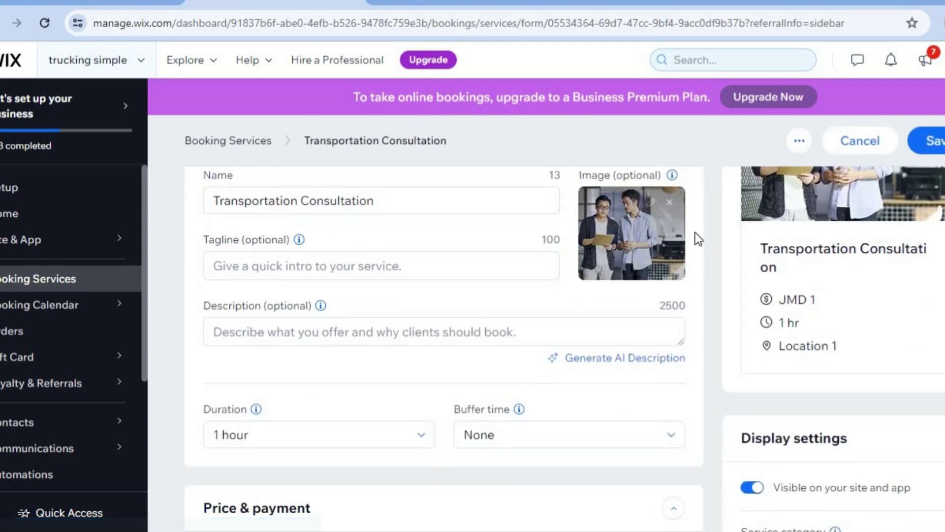
pyautogui.moveTo(647, 213)
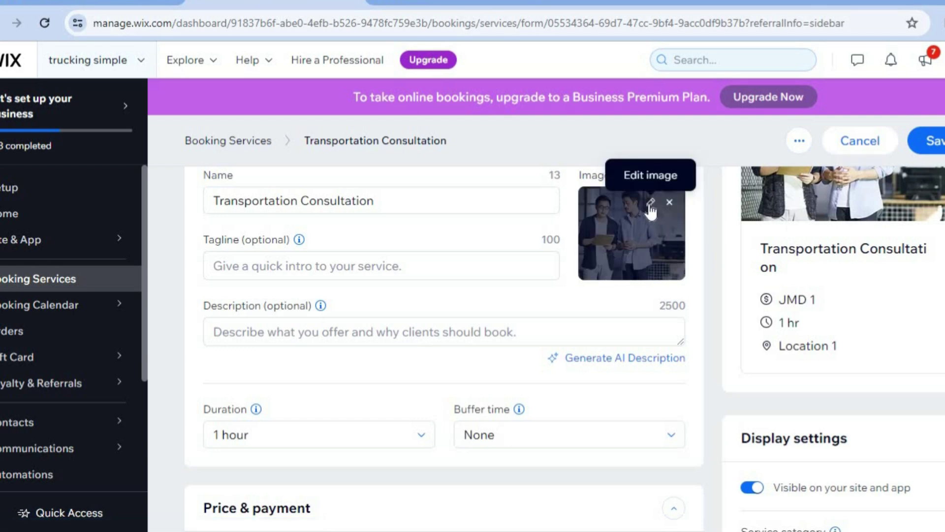
pyautogui.scroll(-3, 482, 270)
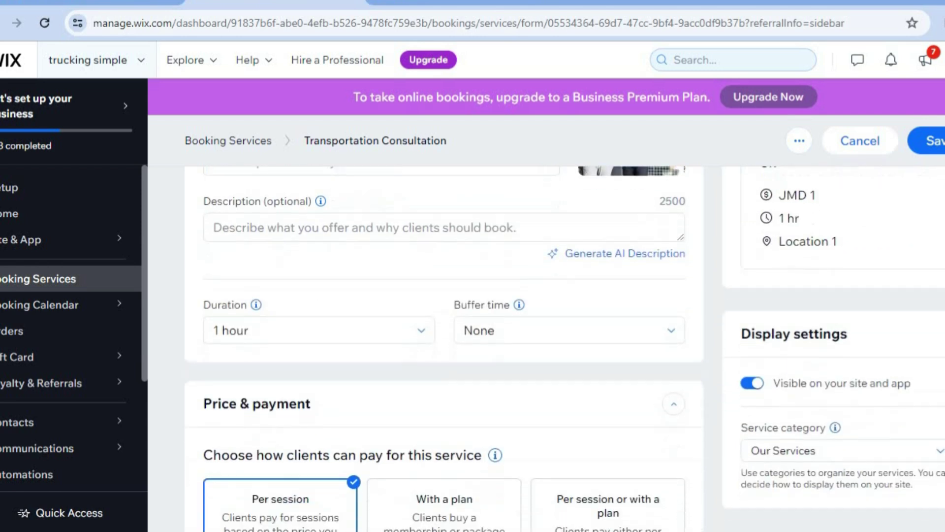
pyautogui.click(424, 317)
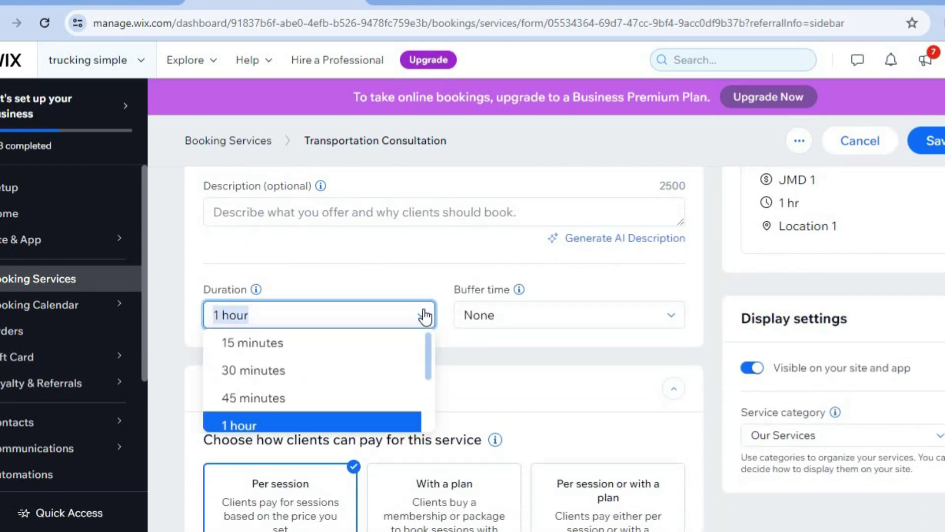
pyautogui.click(344, 371)
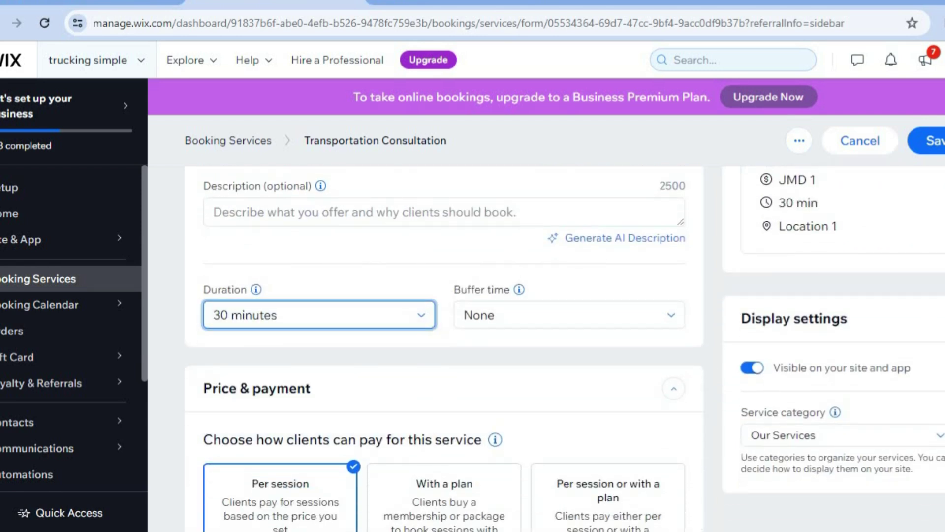
# - Keep fixed pricing, change the amount from 1 to 20, and save the service
pyautogui.scroll(-6, 565, 348)
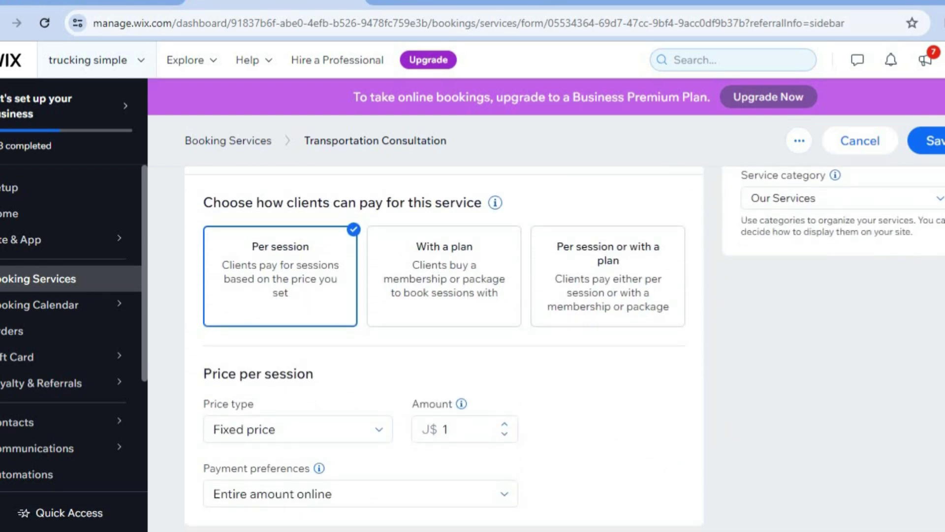
pyautogui.scroll(-1, 565, 345)
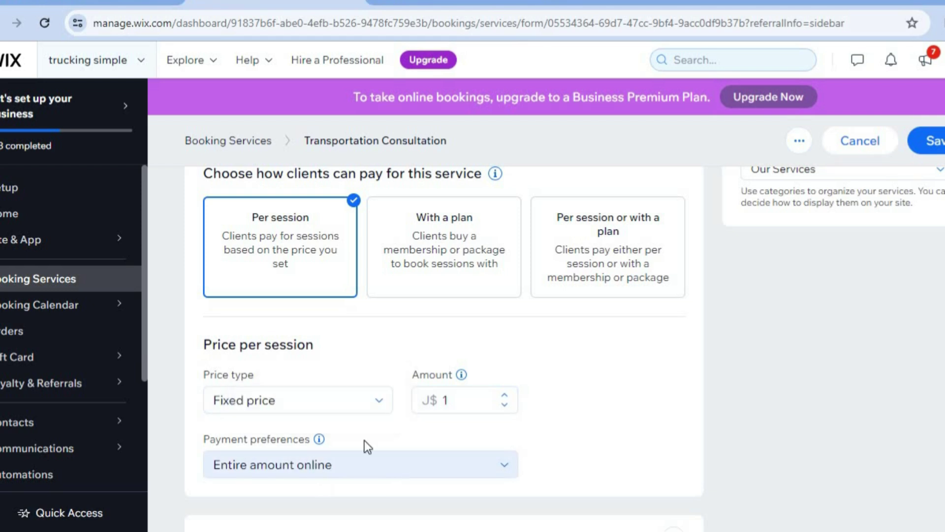
pyautogui.click(371, 409)
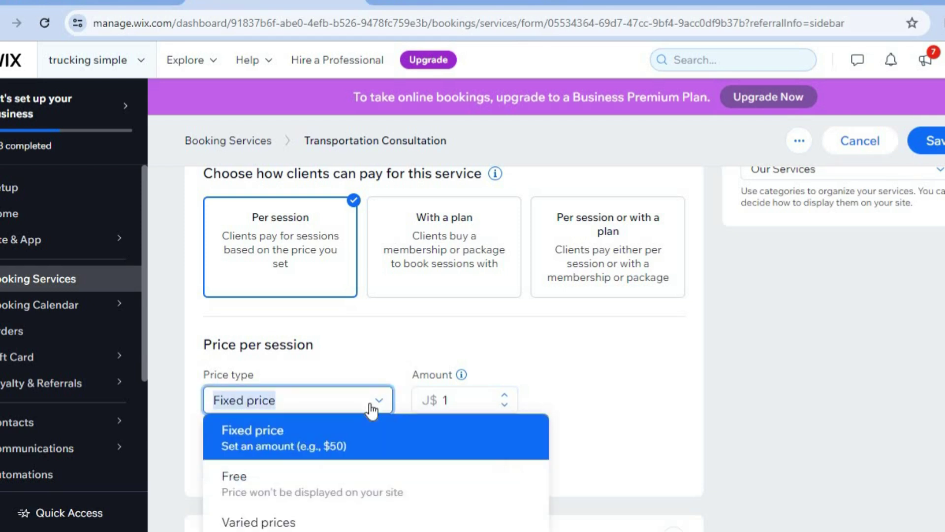
pyautogui.click(371, 410)
pyautogui.click(458, 403)
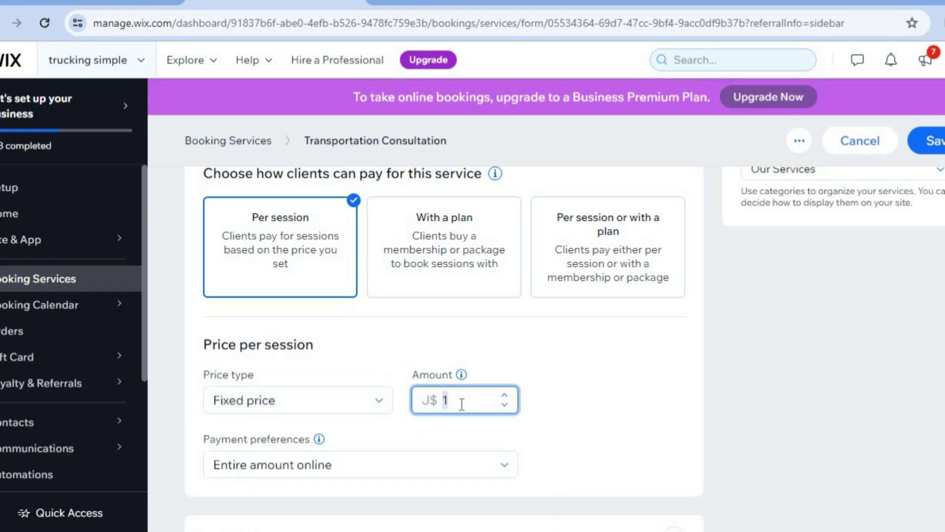
pyautogui.write('20')
pyautogui.click(935, 143)
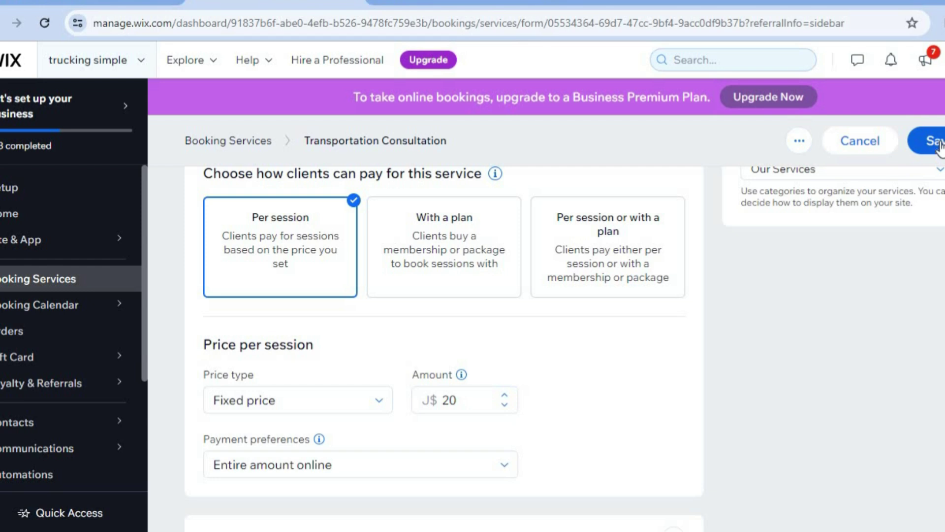
pyautogui.click(938, 142)
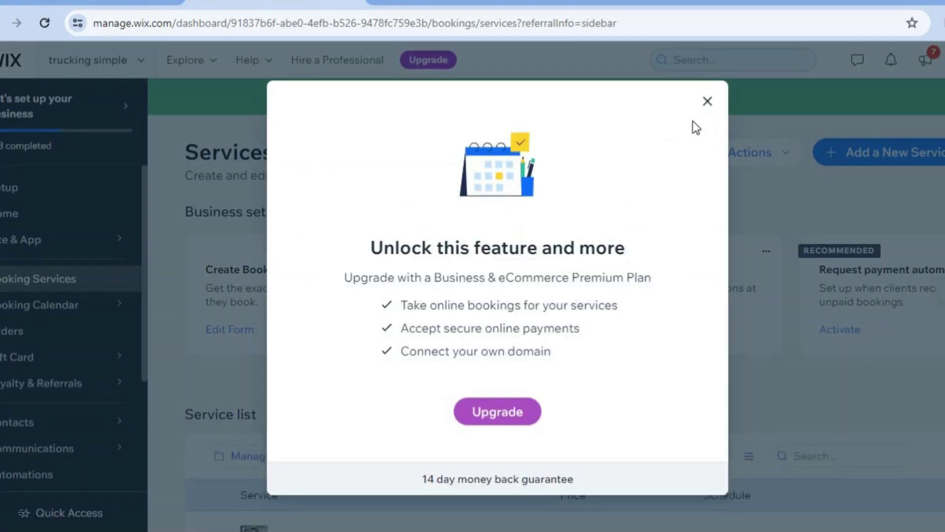
# - Close the upgrade offer and go to the Setup checklist page, still at 4/8
pyautogui.click(707, 102)
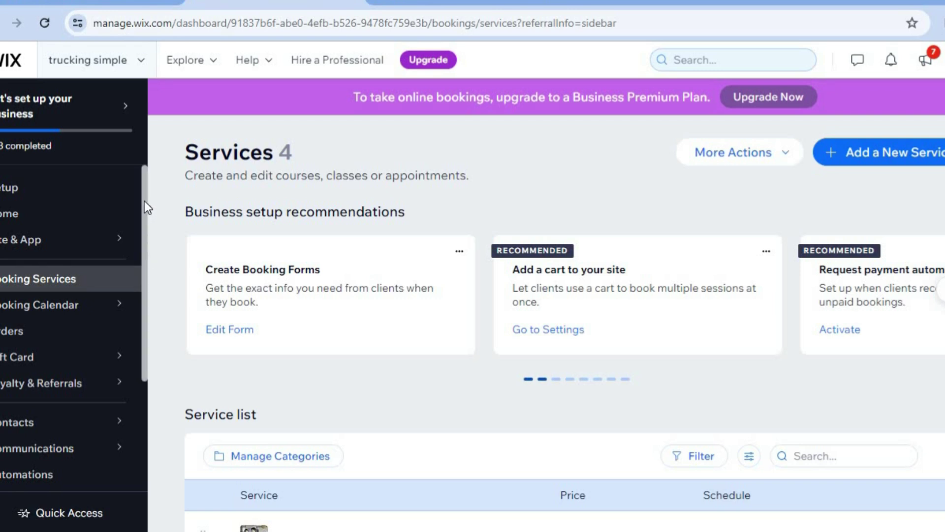
pyautogui.scroll(-3, 144, 201)
pyautogui.scroll(3, 147, 158)
pyautogui.click(33, 187)
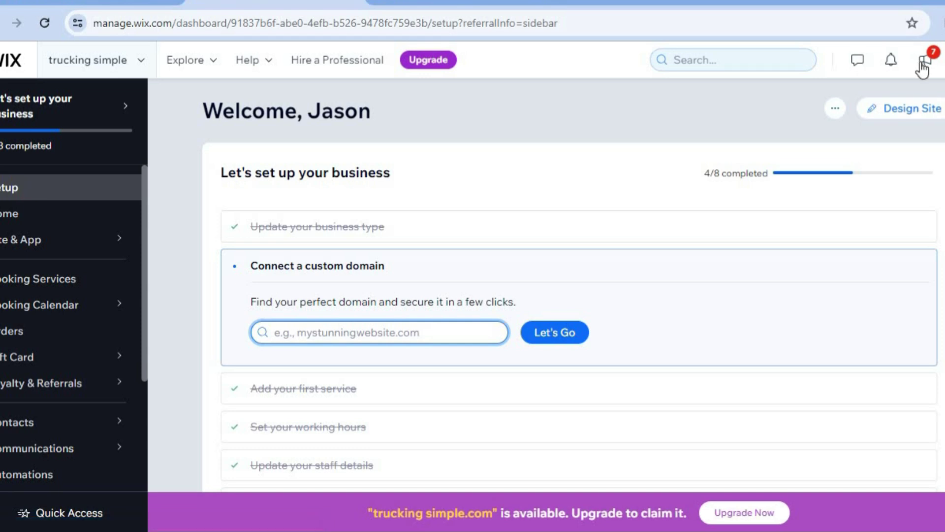
# - Start a template-based redesign and scroll the Trucking results down to Vintage Car Garage
pyautogui.click(900, 118)
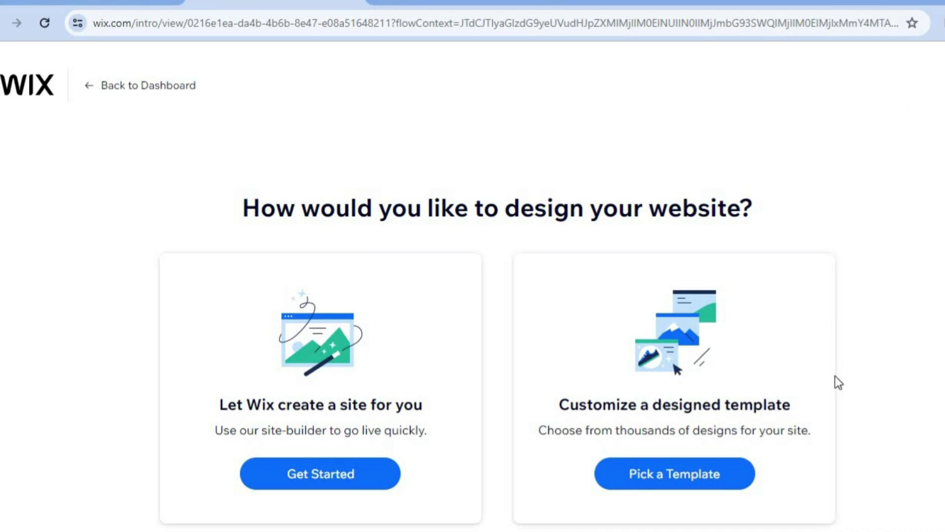
pyautogui.click(702, 478)
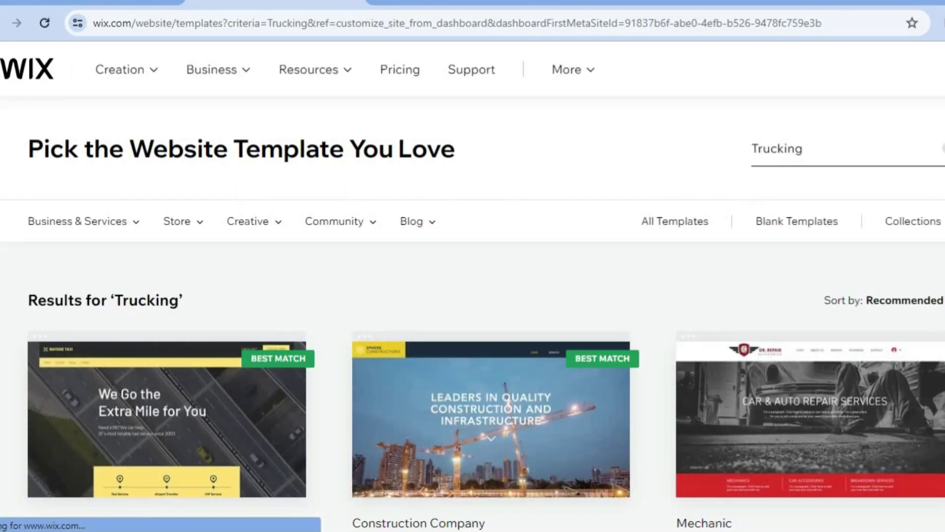
pyautogui.scroll(-2, 702, 478)
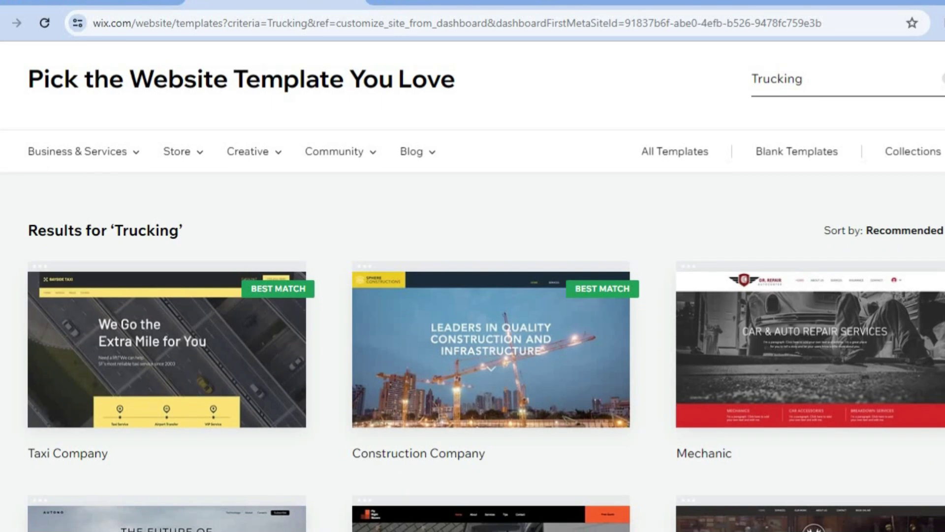
pyautogui.scroll(-3, 473, 295)
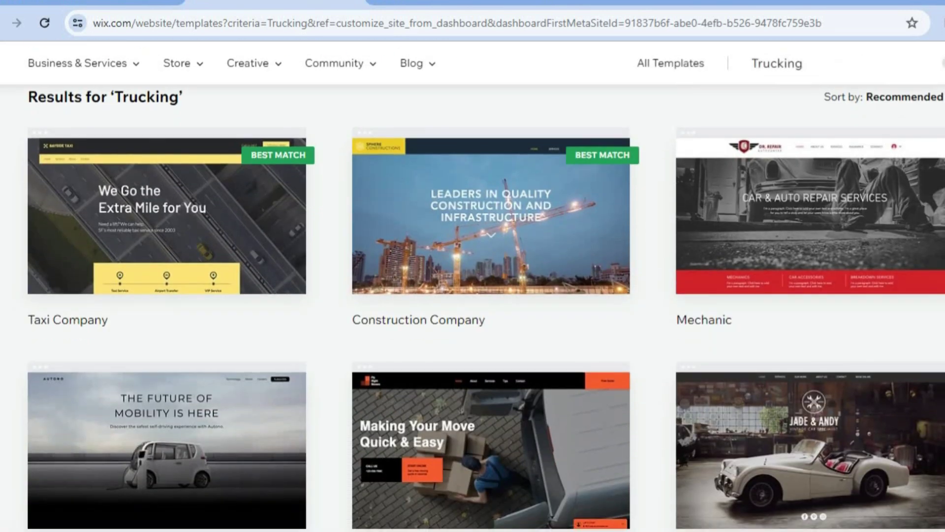
pyautogui.scroll(-5, 473, 295)
pyautogui.scroll(-12, 473, 295)
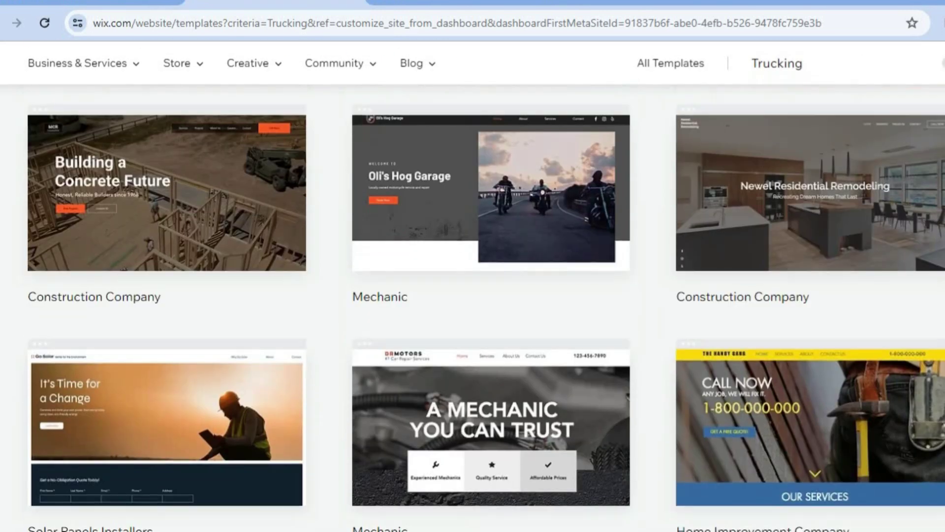
pyautogui.scroll(15, 473, 295)
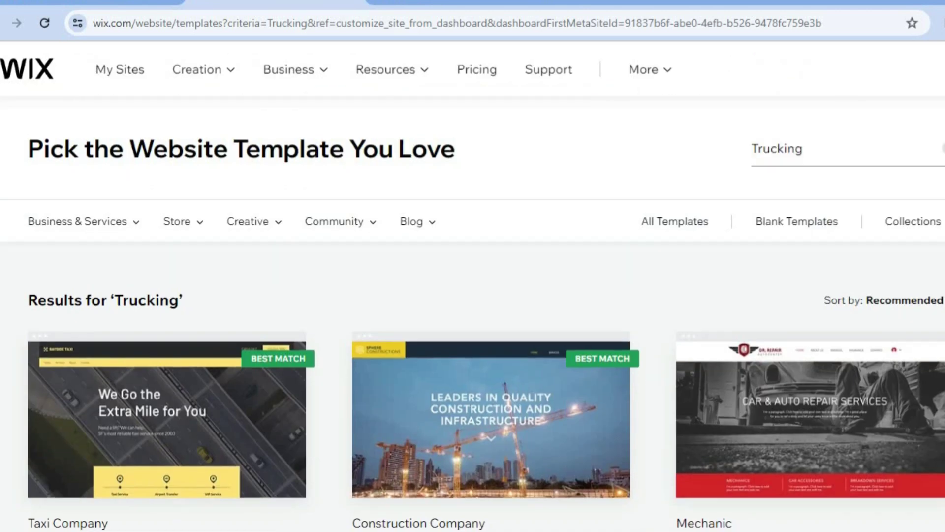
pyautogui.scroll(-5, 473, 295)
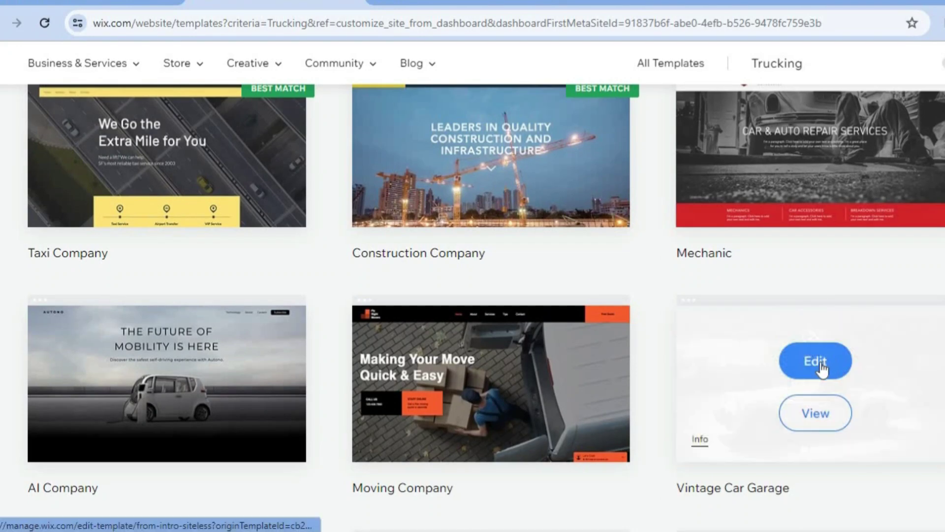
# - Edit the Vintage Car Garage template, loading the editor with the AI content dialog
pyautogui.click(822, 369)
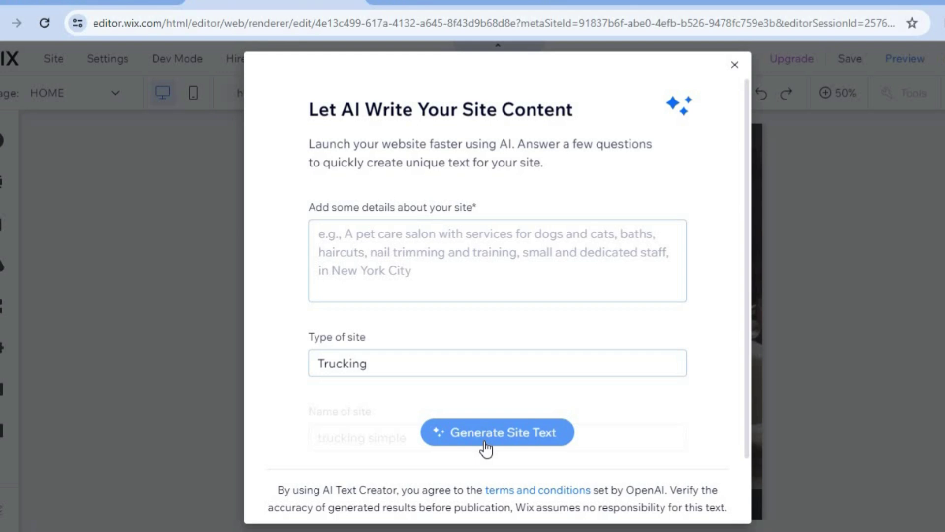
# - Close the AI writer and open the Welcome section's background image picker through Quick Edit
pyautogui.click(735, 65)
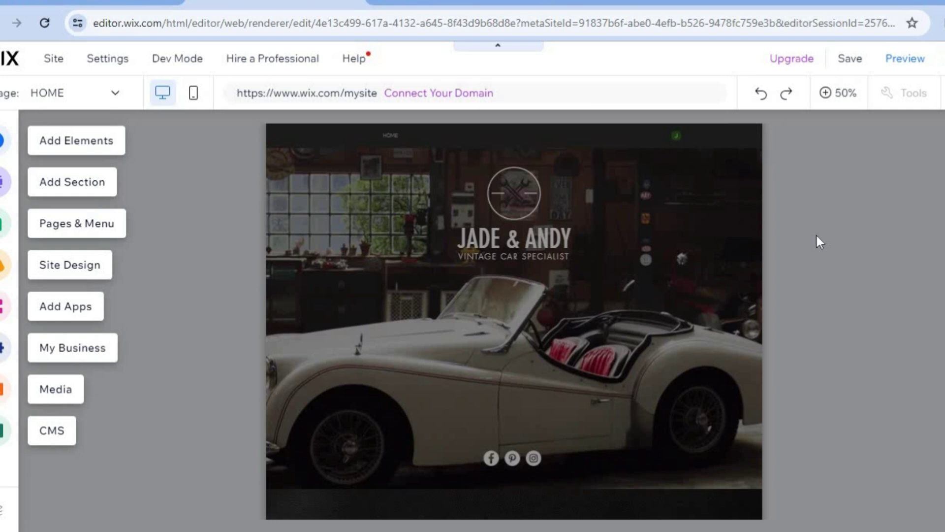
pyautogui.click(843, 93)
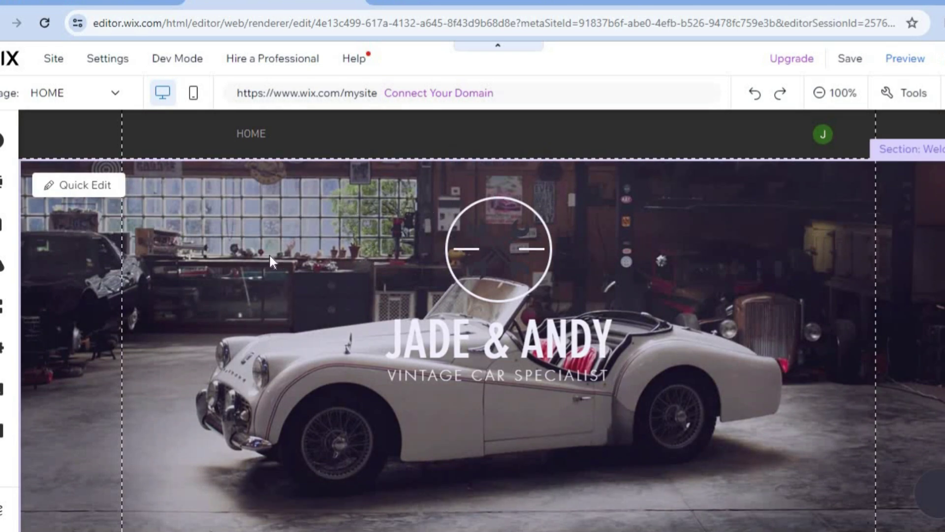
pyautogui.click(102, 181)
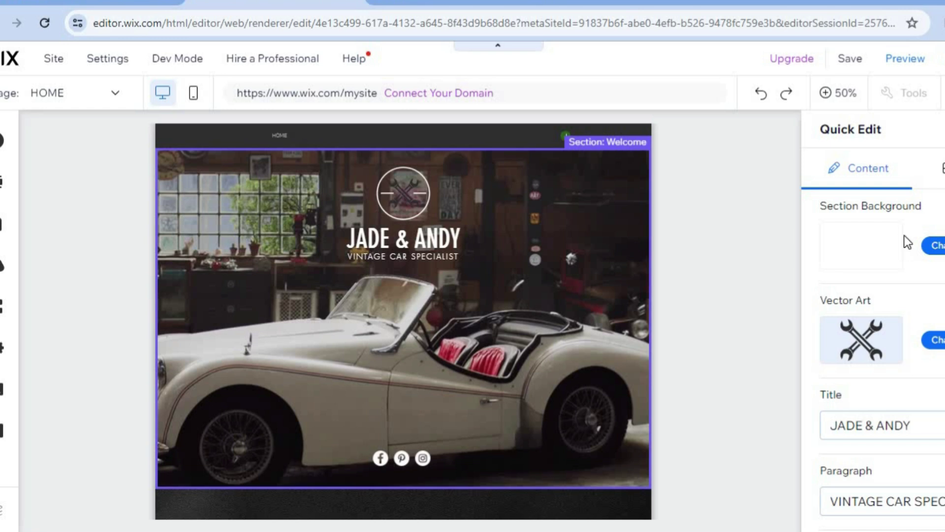
pyautogui.click(933, 245)
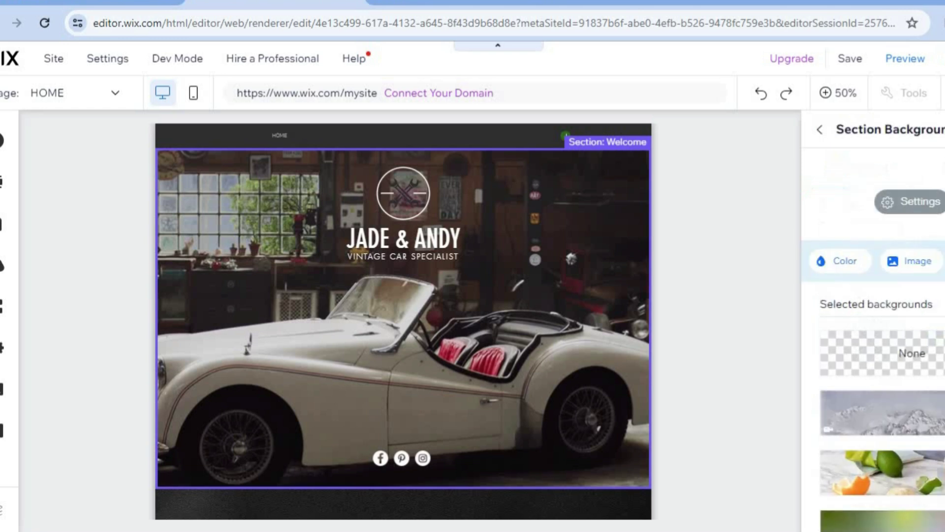
pyautogui.click(912, 266)
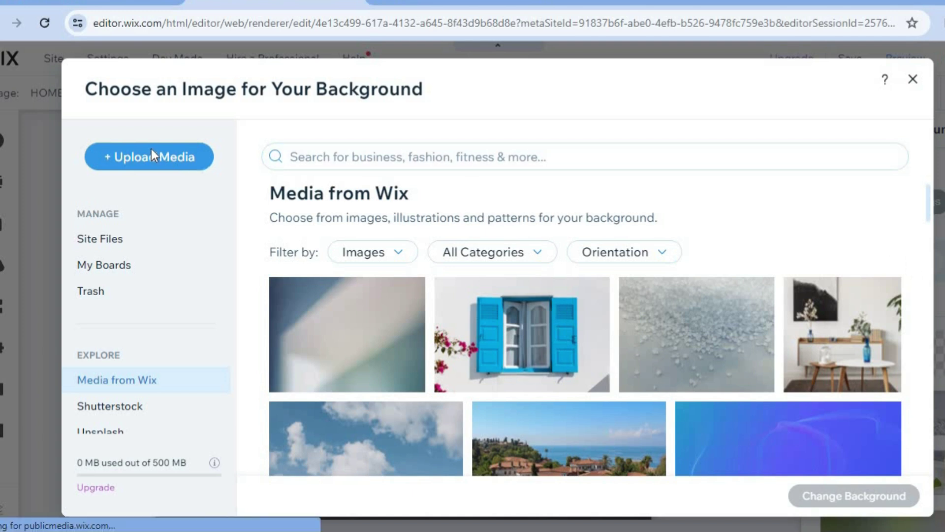
# - Search 'truck' and apply the Truck and Warehouse photo as the Welcome background
pyautogui.click(337, 153)
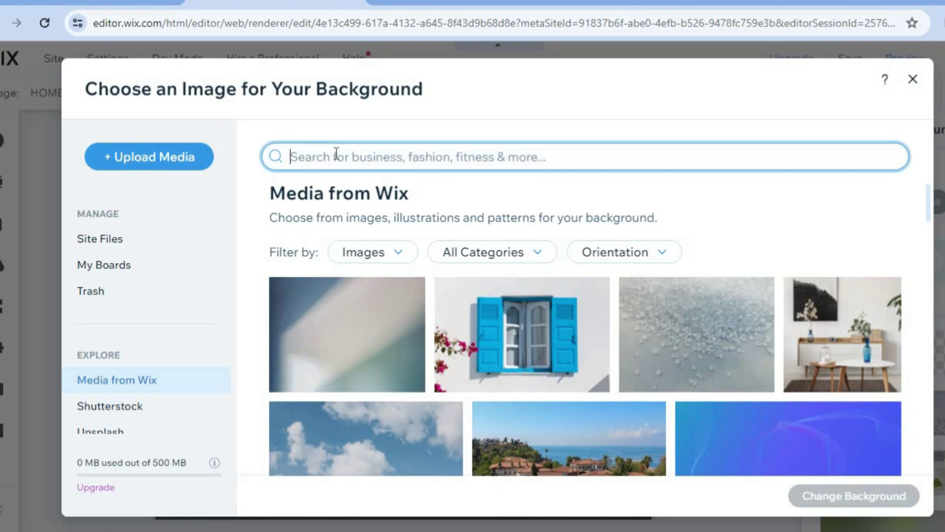
pyautogui.write('tr')
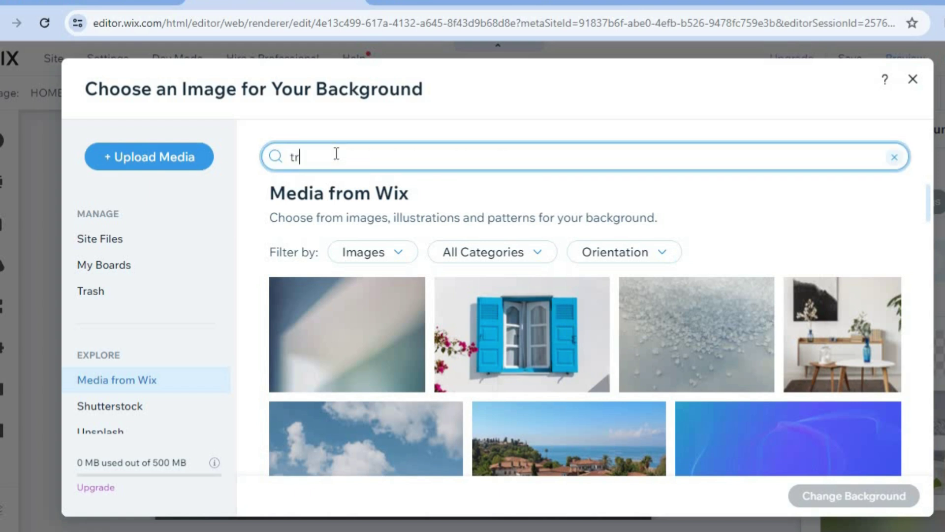
pyautogui.write('uck')
pyautogui.press('Return')
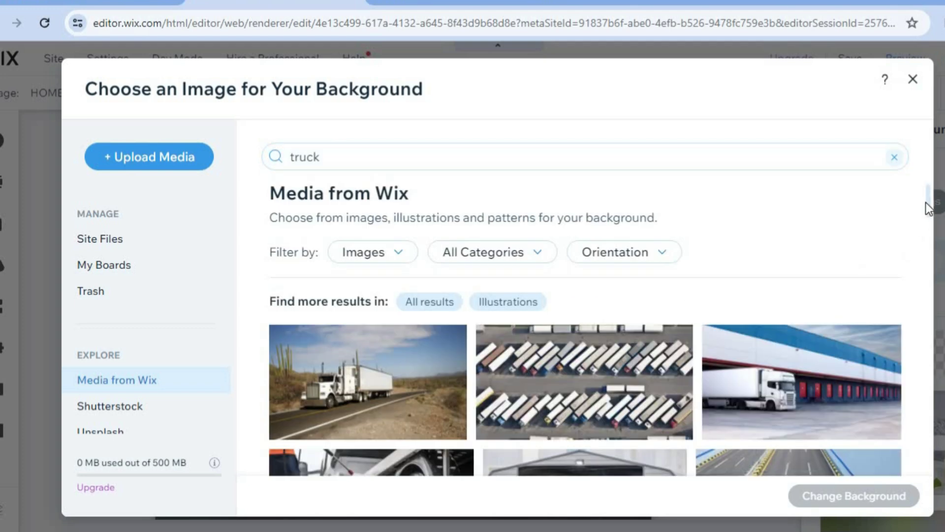
pyautogui.moveTo(929, 206); pyautogui.dragTo(930, 222)
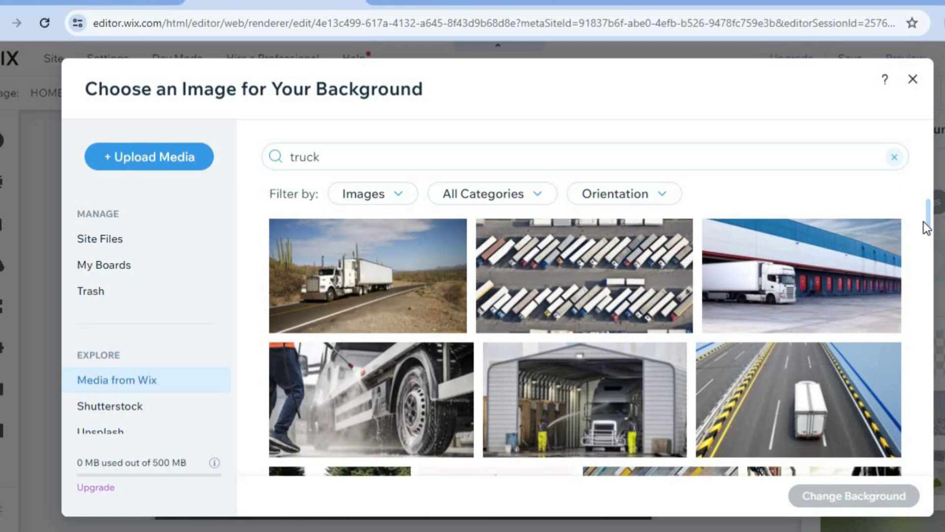
pyautogui.click(759, 295)
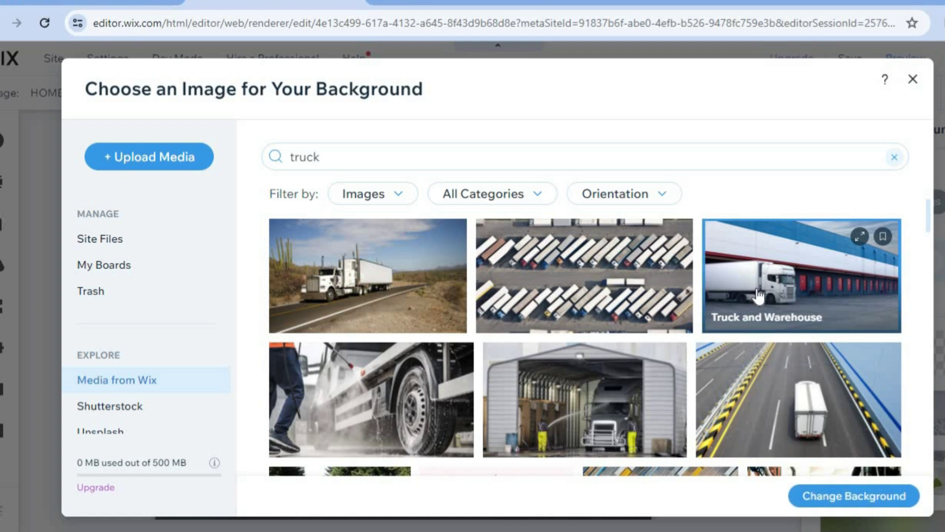
pyautogui.click(837, 497)
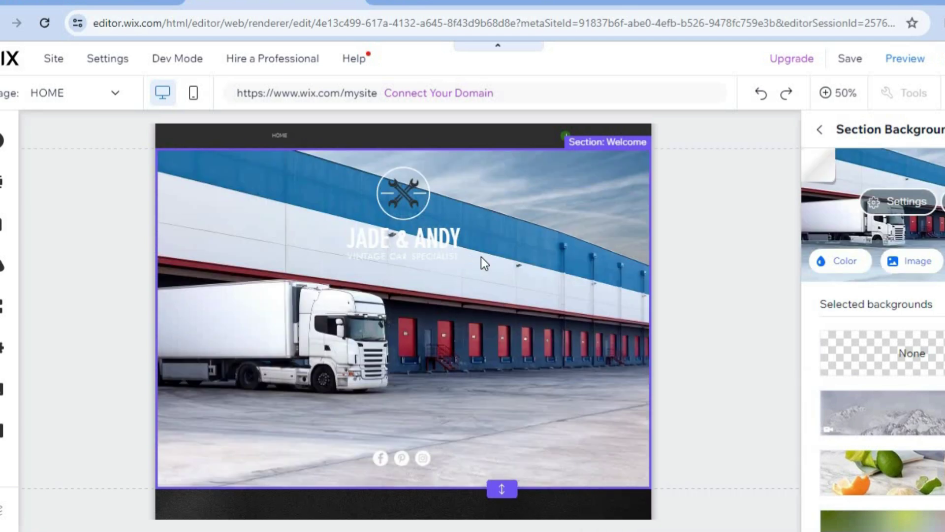
# - Replace the title JADE & ANDY with 'TRUCKING SIMPLE', adding the missing R
pyautogui.click(820, 133)
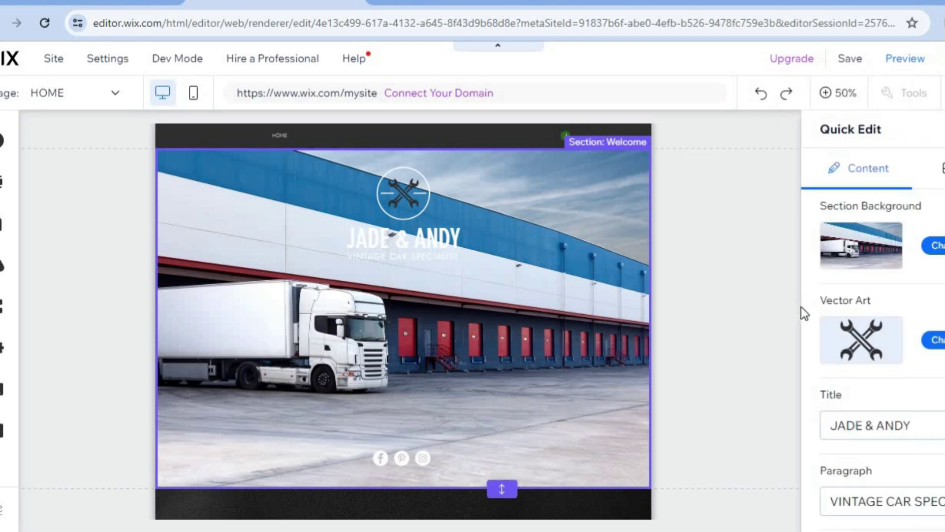
pyautogui.scroll(-2, 881, 345)
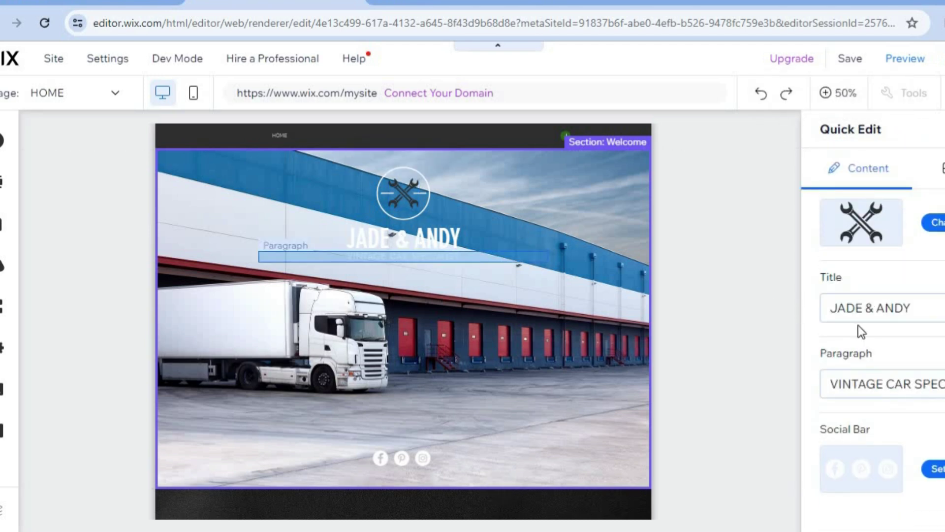
pyautogui.click(923, 315)
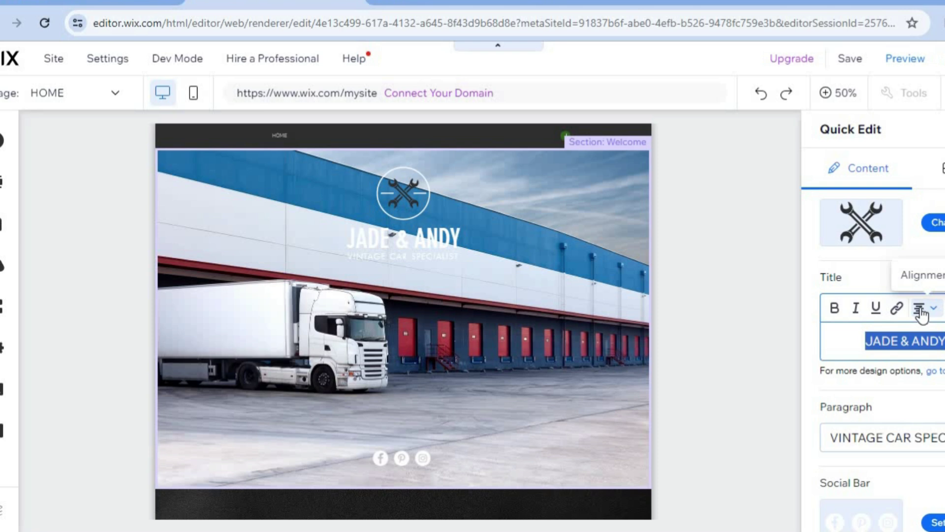
pyautogui.write('TUCKING SIMPLE')
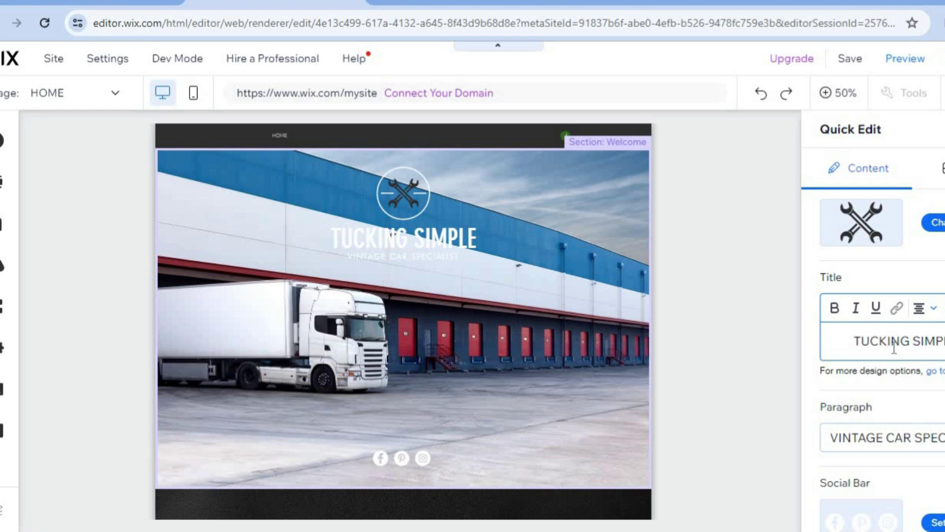
pyautogui.click(862, 341)
pyautogui.write('R')
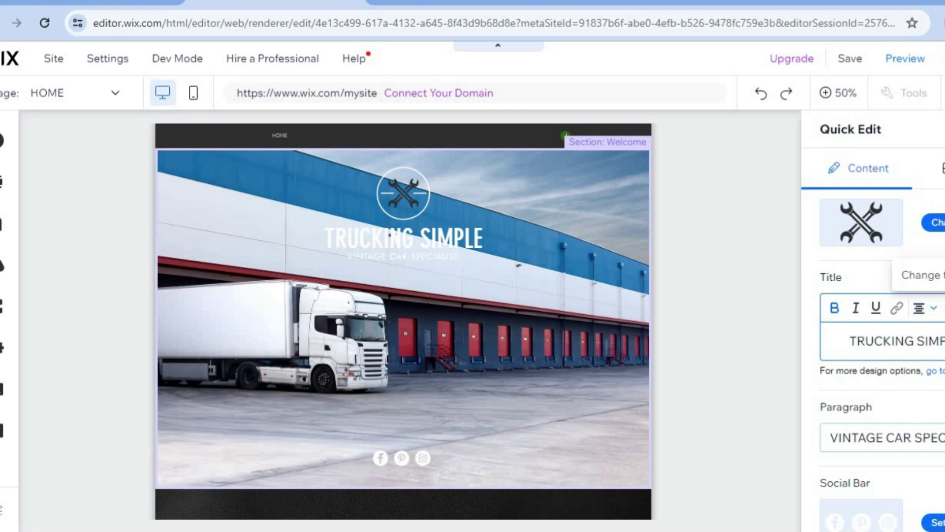
pyautogui.scroll(-1, 881, 345)
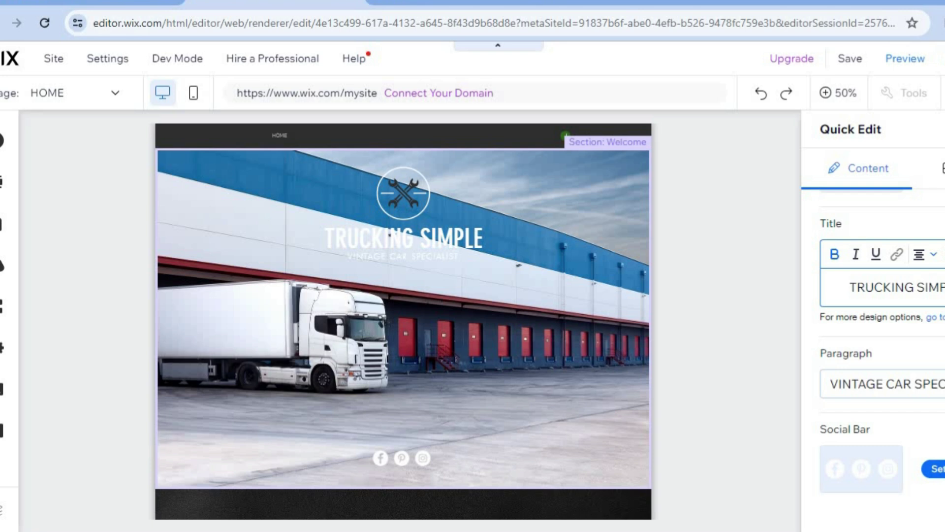
pyautogui.scroll(4, 882, 344)
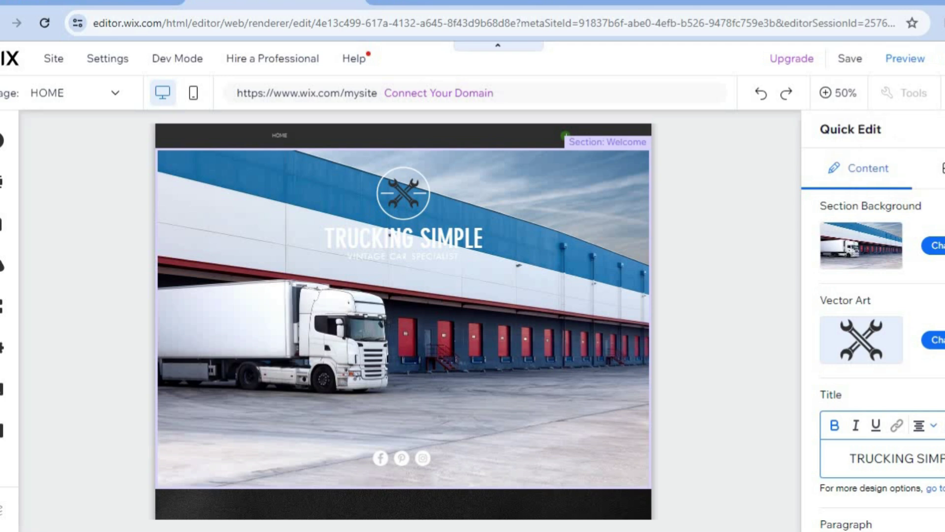
# - Color the TRUCKING SIMPLE title with the dark charcoal #2F2E2E theme swatch
pyautogui.press('Escape')
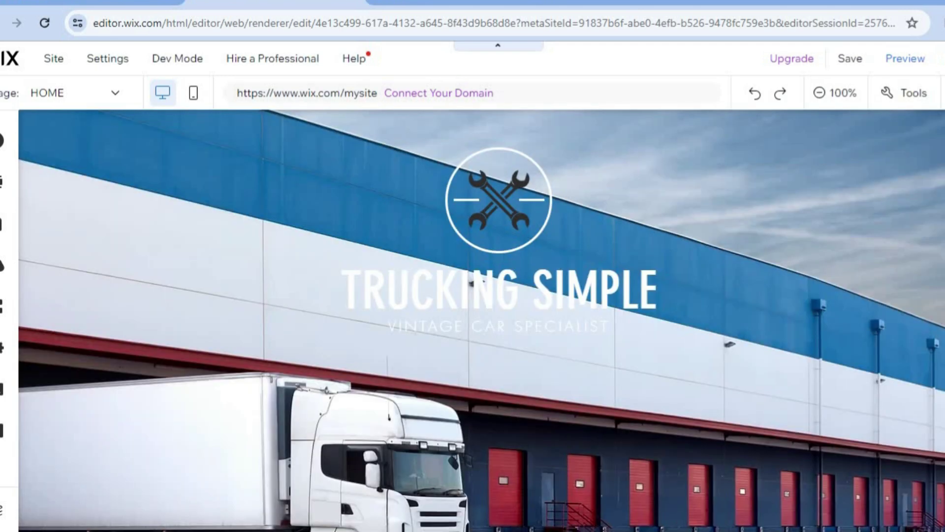
pyautogui.scroll(-9, 482, 320)
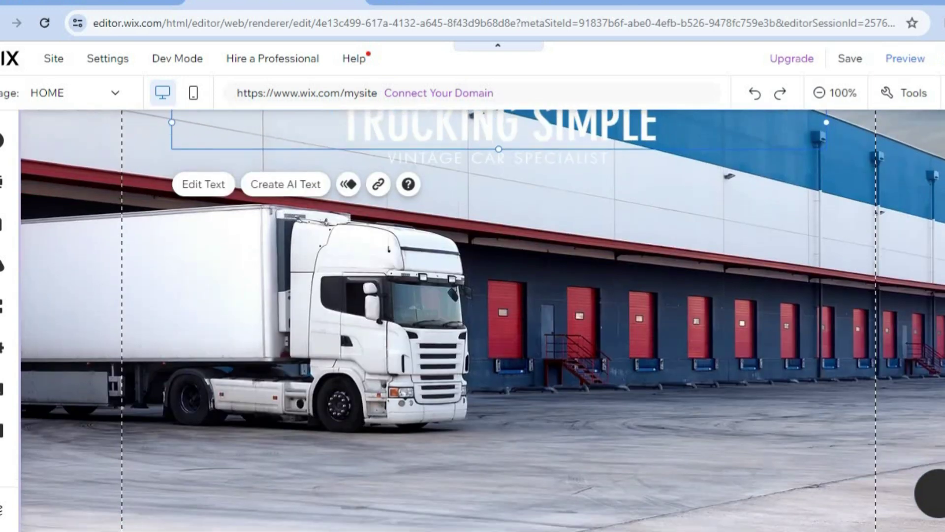
pyautogui.scroll(10, 548, 221)
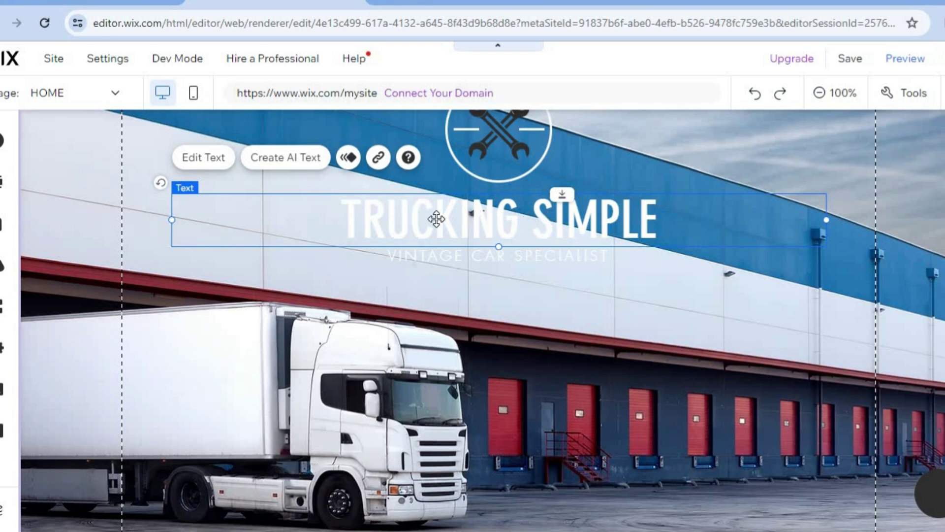
pyautogui.click(228, 166)
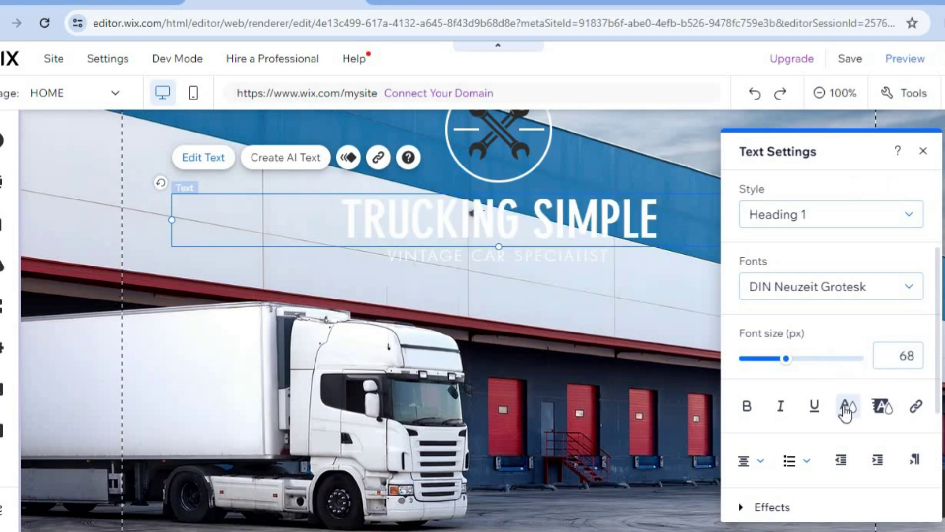
pyautogui.click(846, 408)
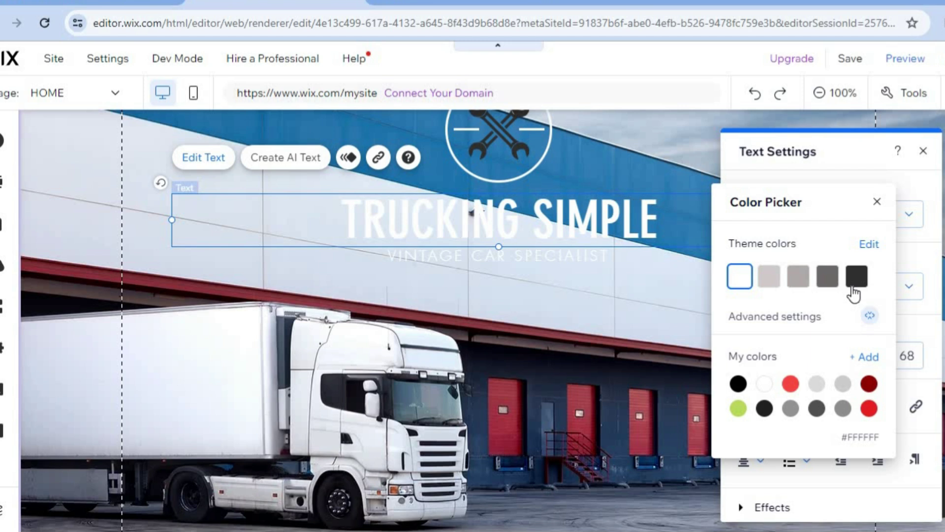
pyautogui.click(857, 278)
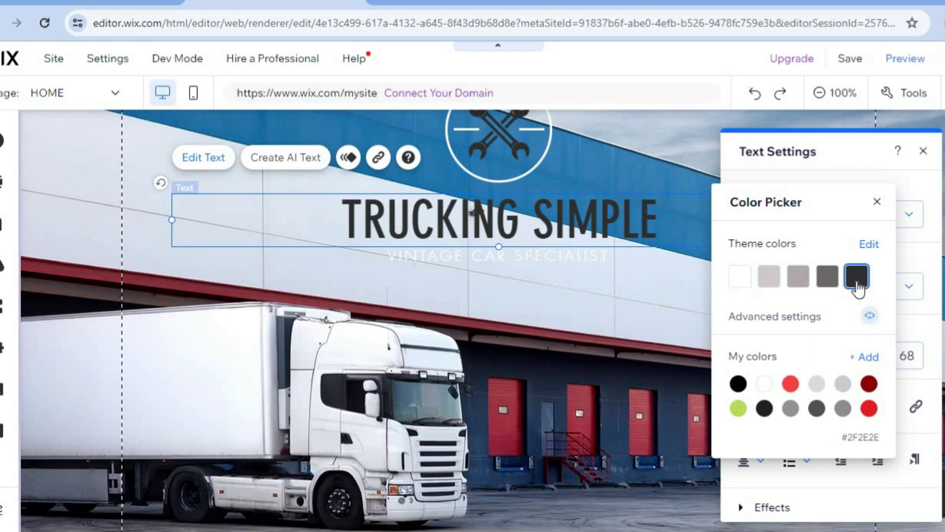
pyautogui.click(876, 202)
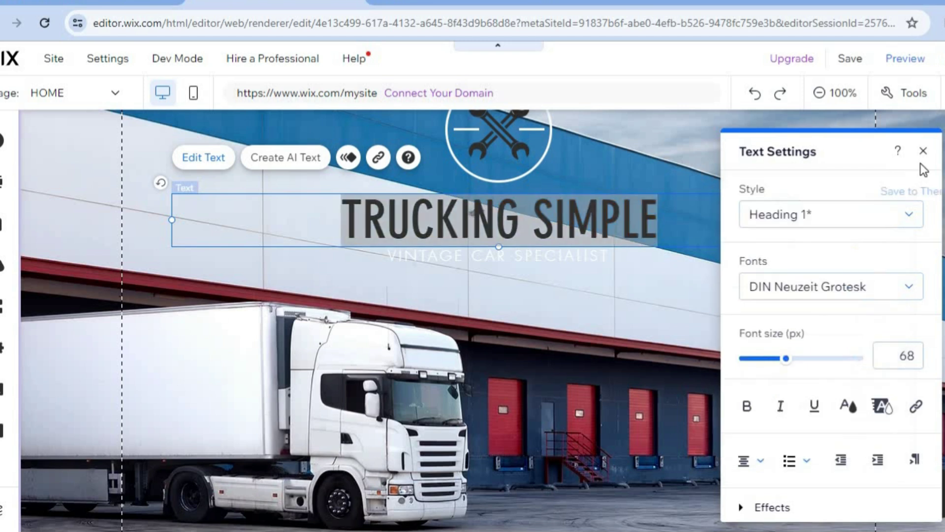
pyautogui.click(923, 151)
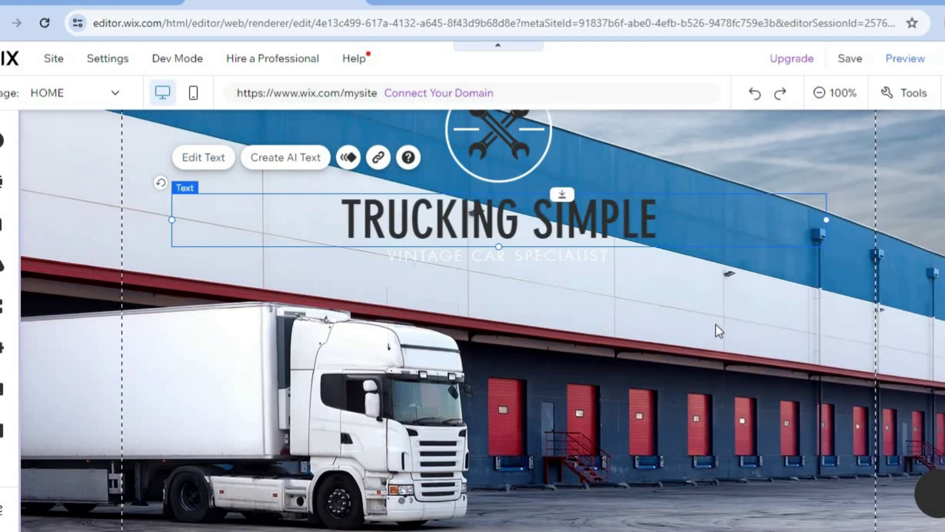
pyautogui.click(690, 320)
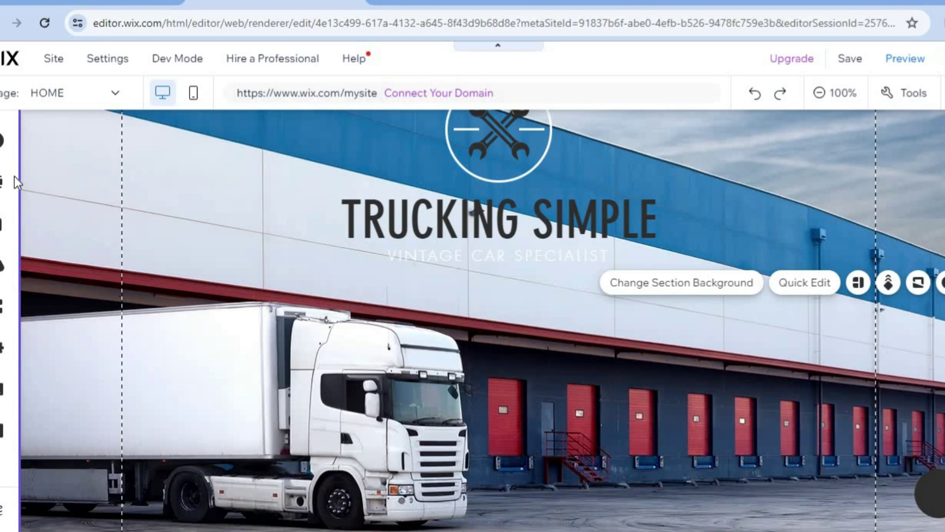
pyautogui.click(90, 93)
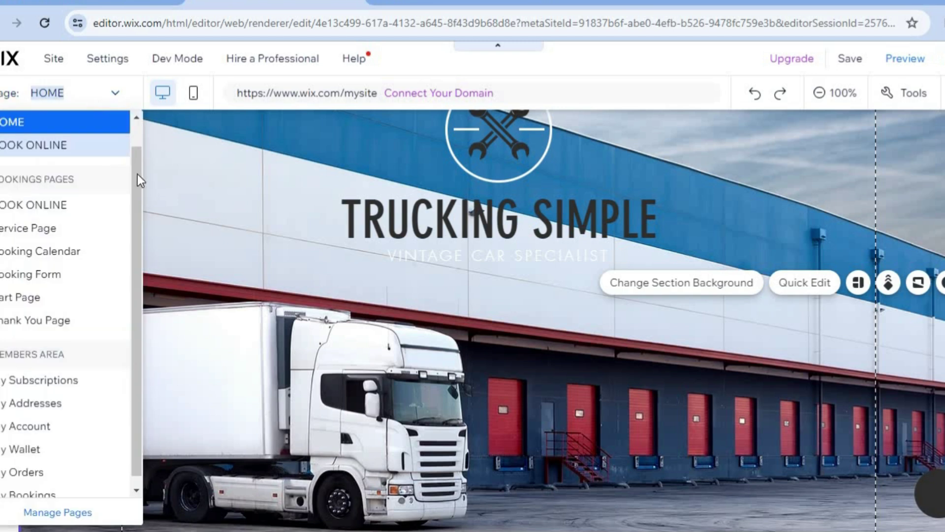
pyautogui.scroll(-1, 136, 197)
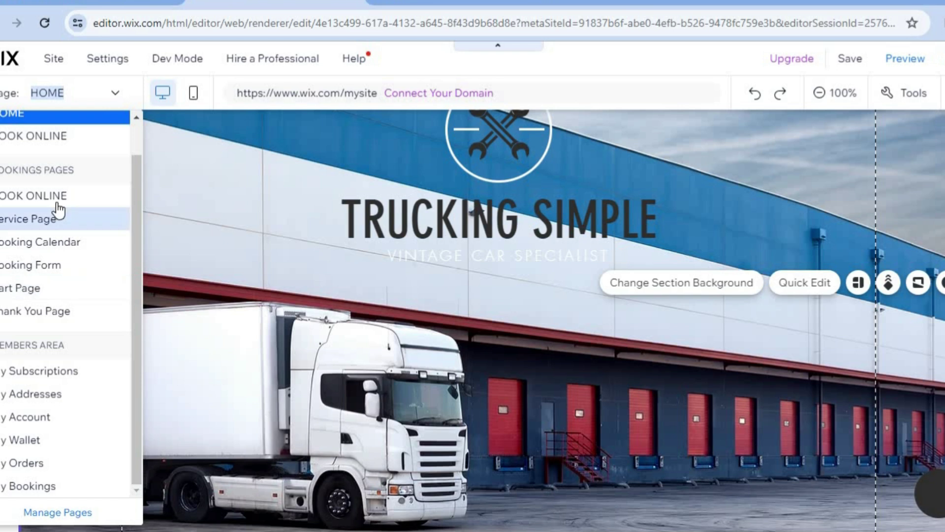
pyautogui.click(196, 250)
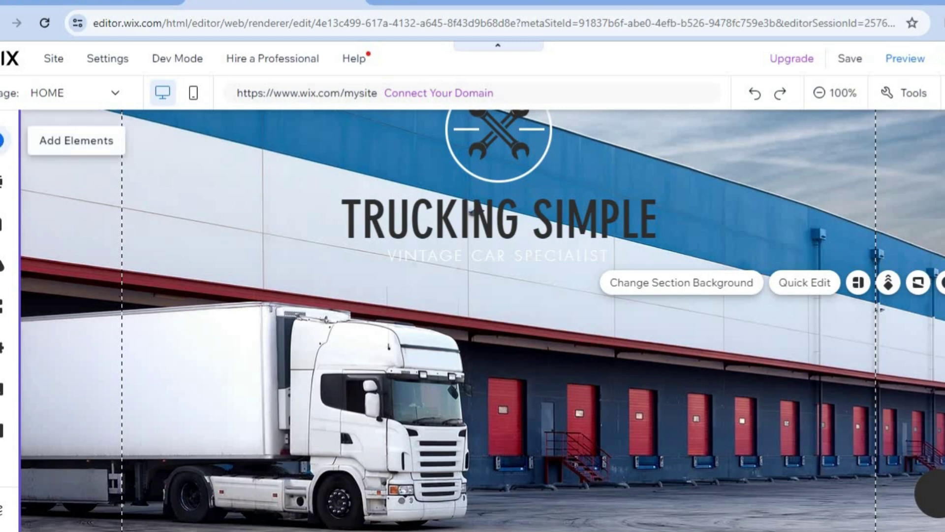
pyautogui.click(3, 142)
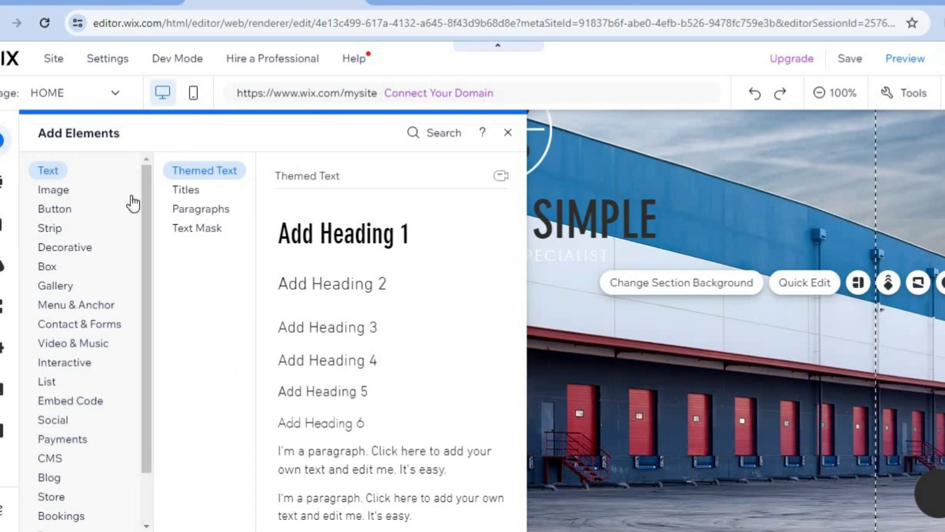
pyautogui.click(69, 191)
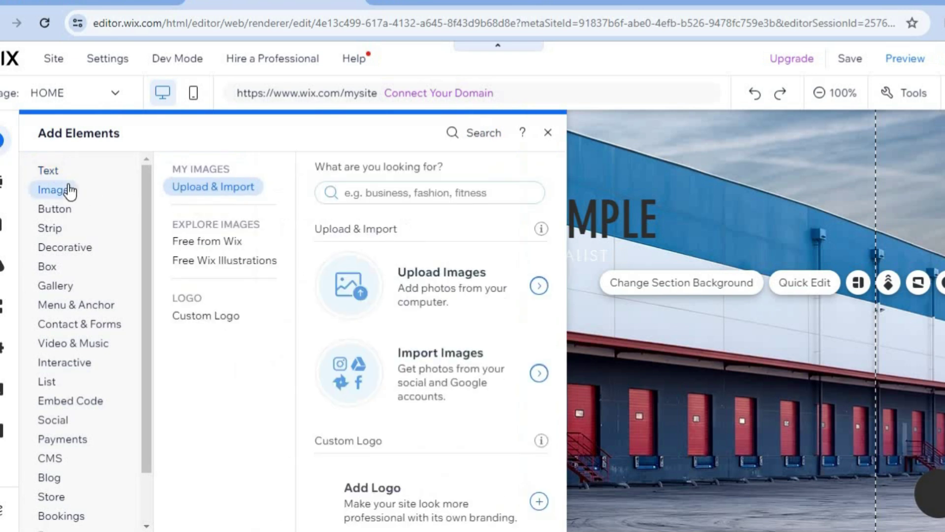
pyautogui.click(57, 209)
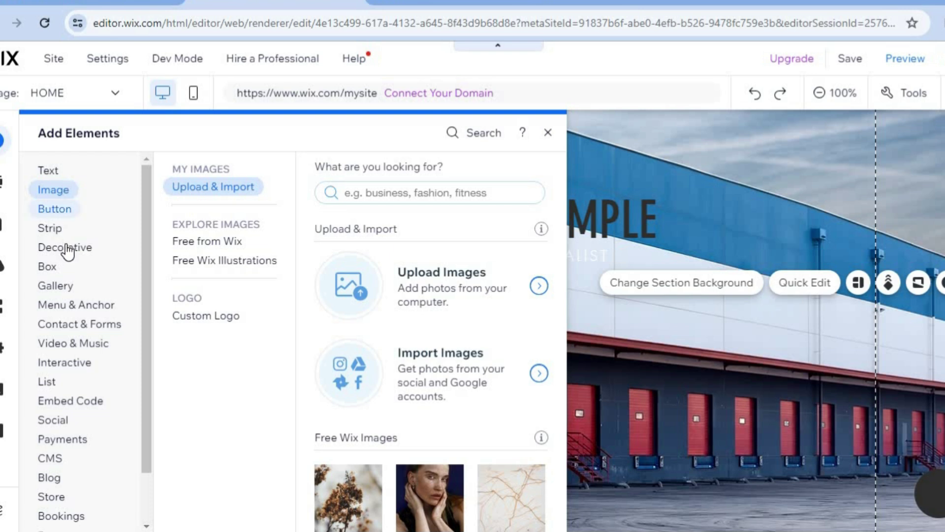
pyautogui.click(78, 294)
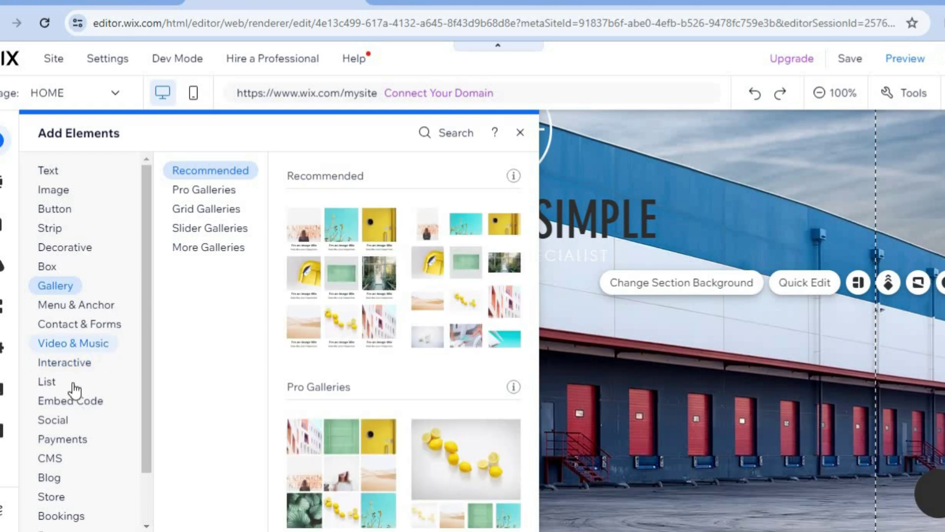
pyautogui.click(73, 343)
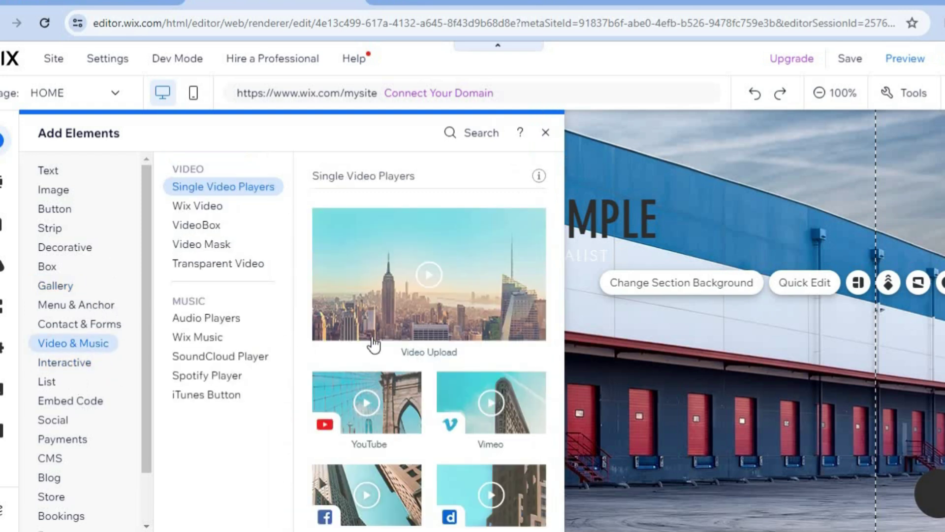
pyautogui.click(216, 325)
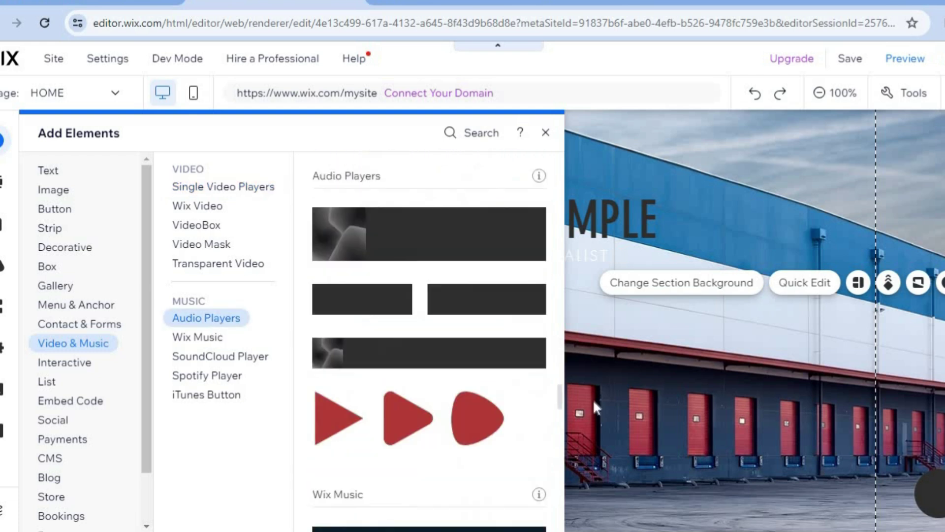
pyautogui.click(634, 426)
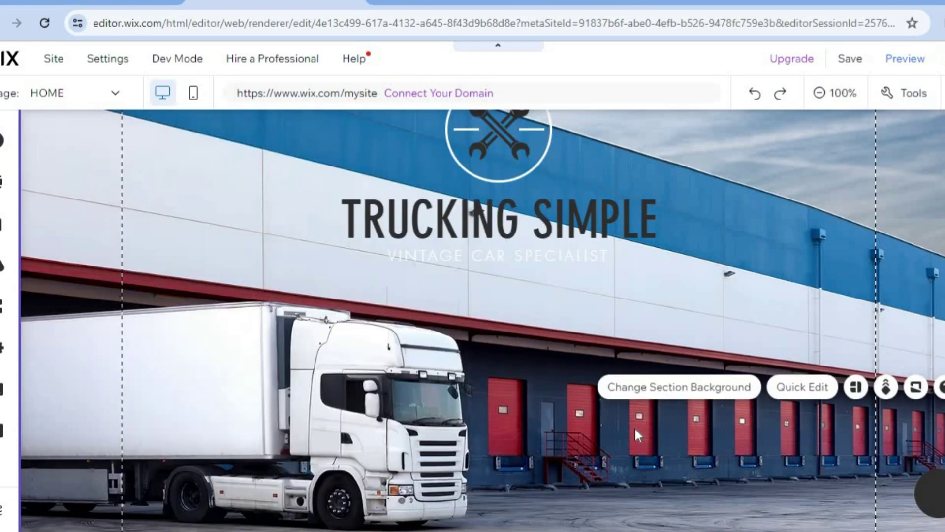
# - Save the site on the free wixsite.com address ending /trucking-simple and close the confirmation
pyautogui.click(857, 61)
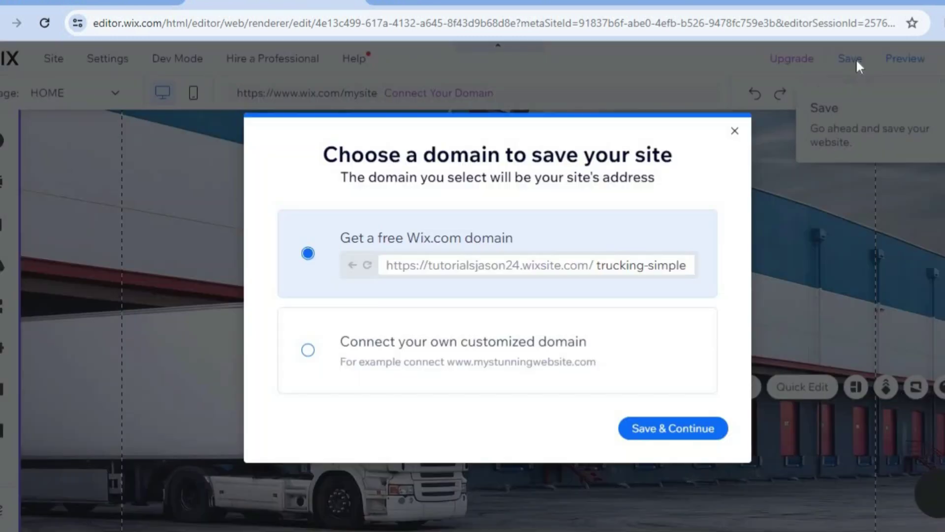
pyautogui.click(668, 431)
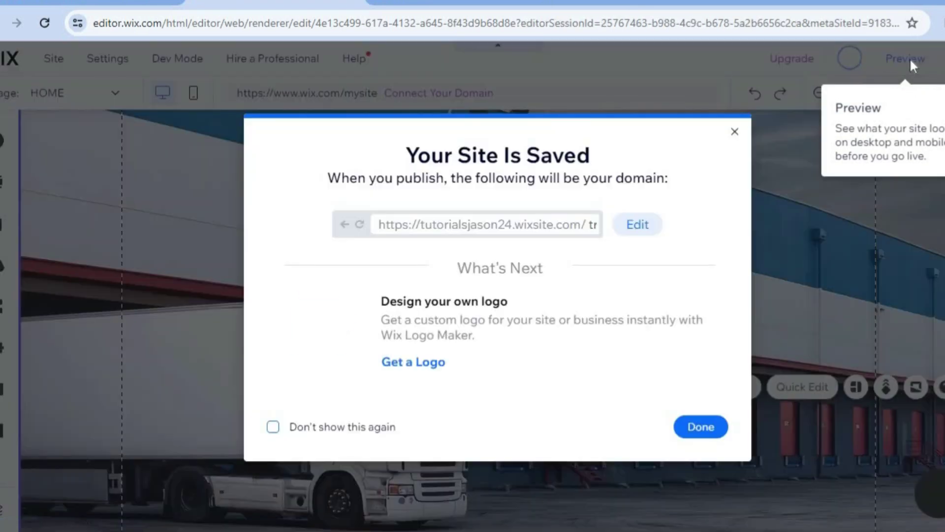
pyautogui.click(699, 426)
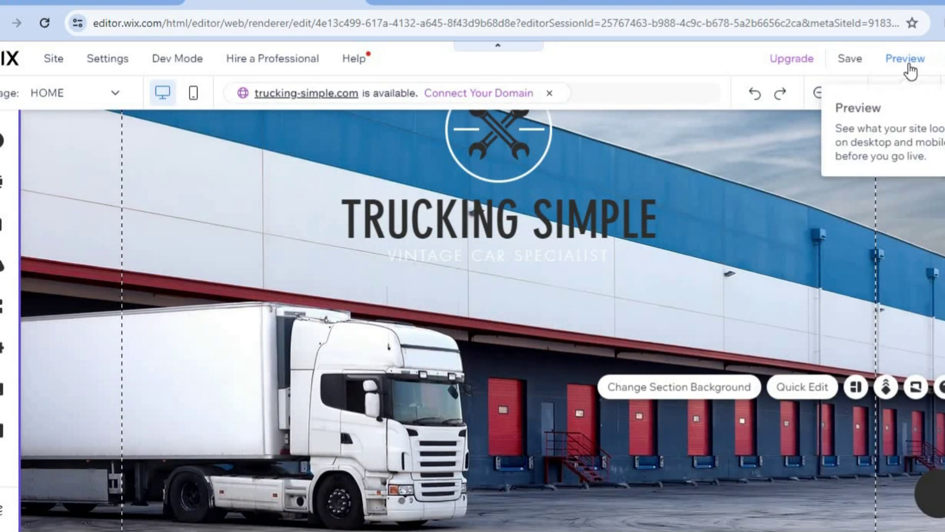
# - Preview the site and scroll through the page, returning to the TRUCKING SIMPLE hero over the truck photo
pyautogui.click(908, 64)
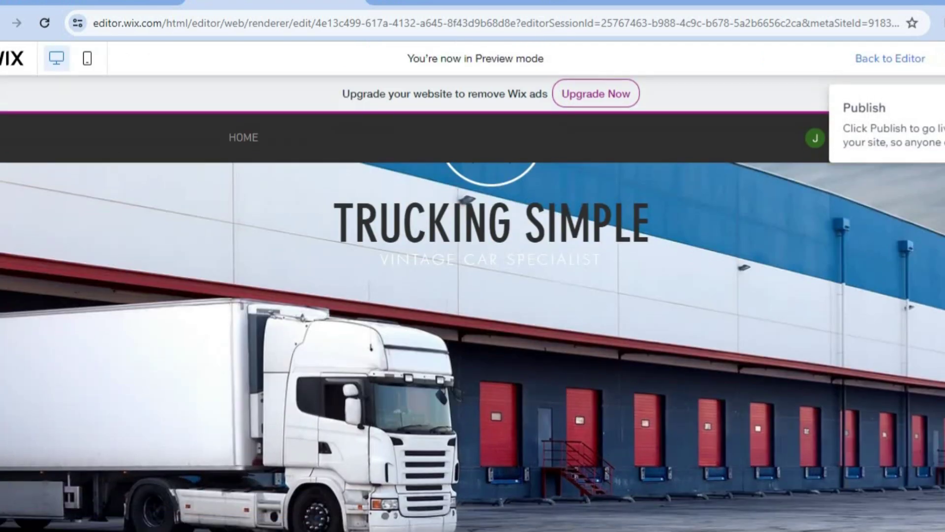
pyautogui.scroll(-3, 472, 345)
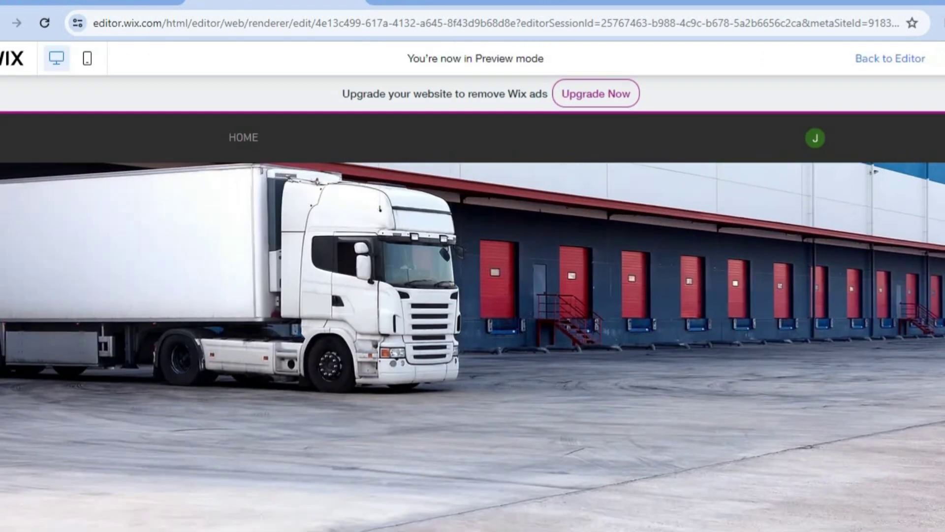
pyautogui.scroll(-6, 472, 345)
pyautogui.scroll(8, 472, 345)
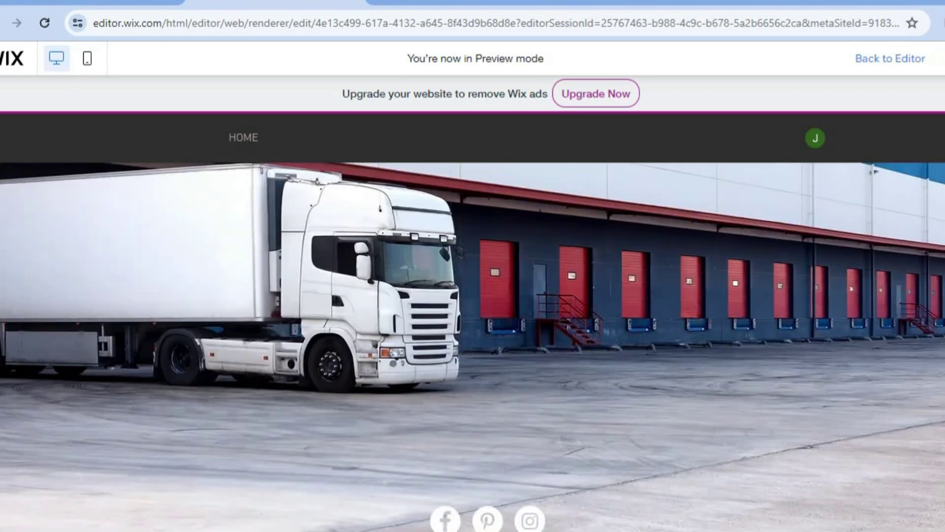
pyautogui.scroll(-10, 473, 345)
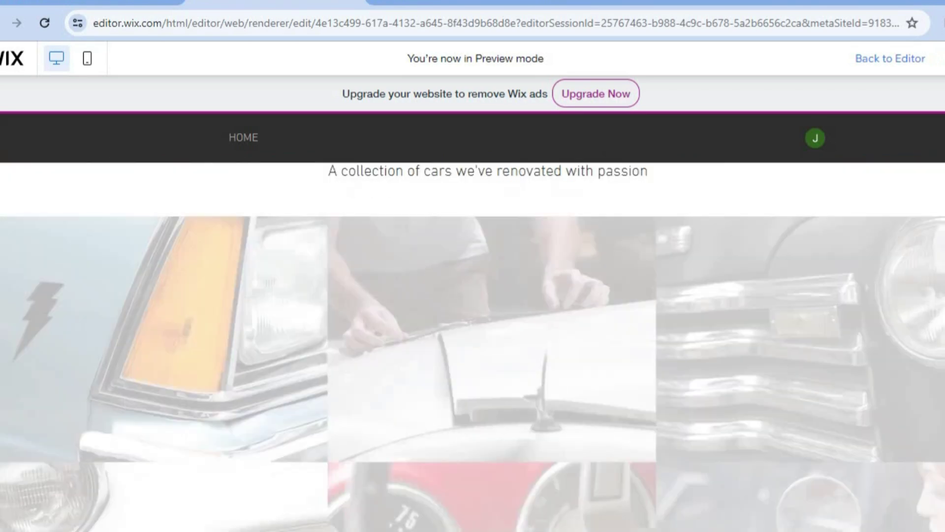
pyautogui.scroll(10, 473, 344)
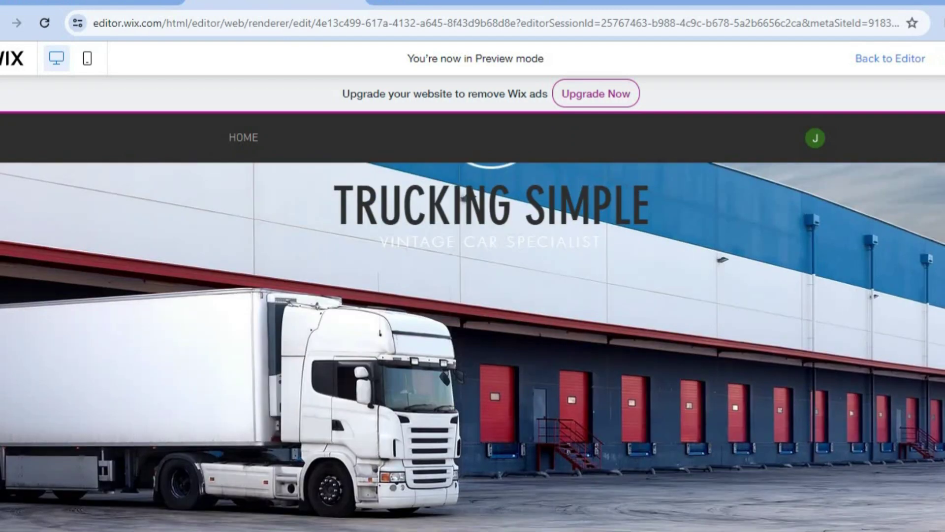
pyautogui.scroll(3, 473, 345)
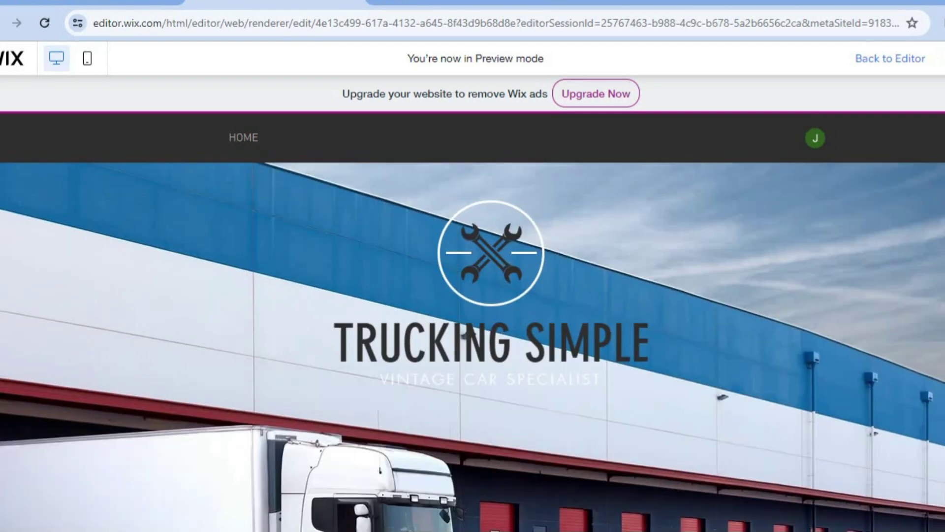